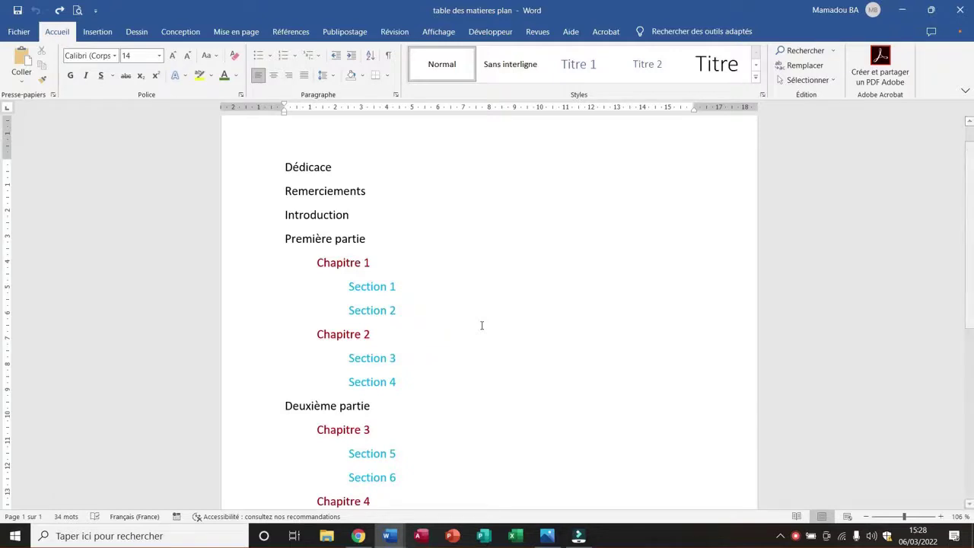
# Step: Examine the first-level titles of the outline, from Dédicace and Première partie to Deuxième partie and Conclusion
pyautogui.scroll(-1, 471, 324)
pyautogui.scroll(1, 465, 322)
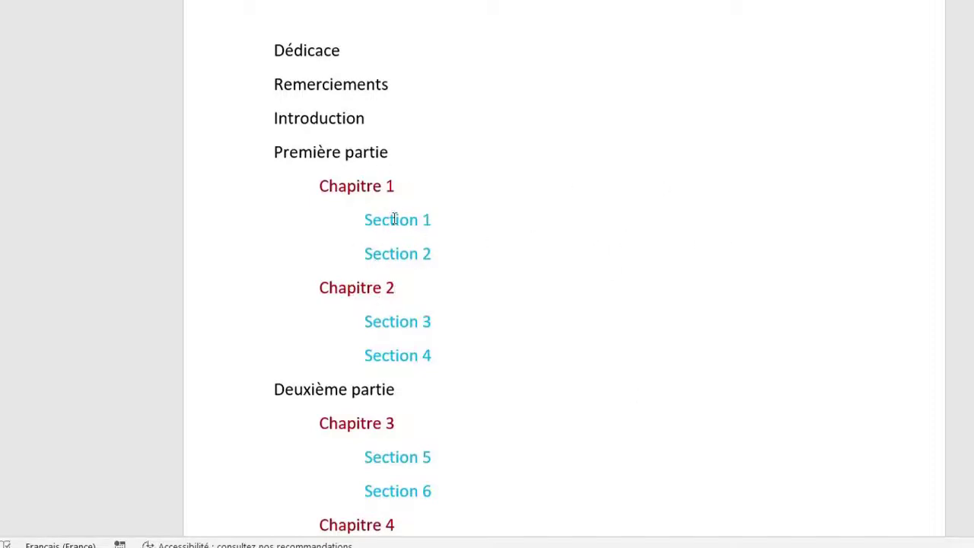
pyautogui.moveTo(394, 154); pyautogui.dragTo(269, 52)
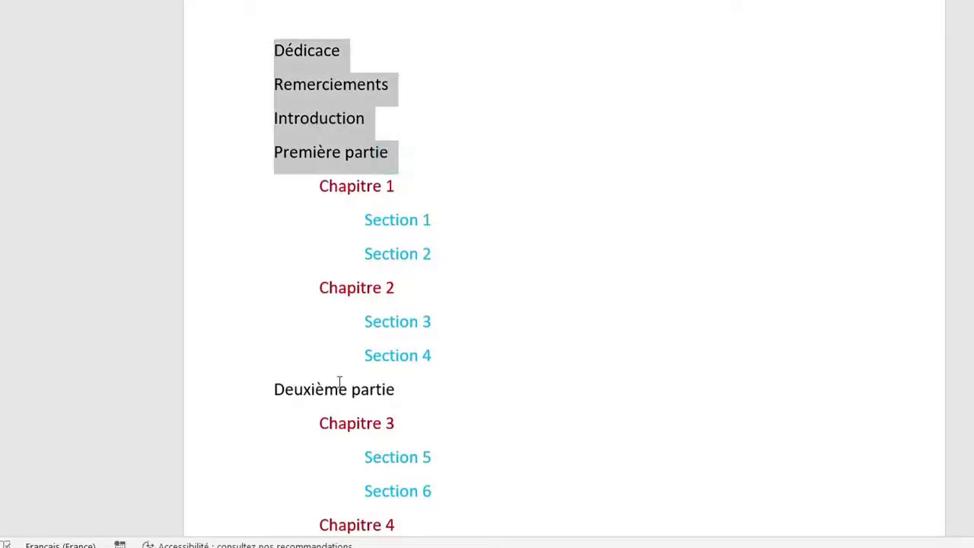
pyautogui.click(225, 389)
pyautogui.scroll(-3, 228, 396)
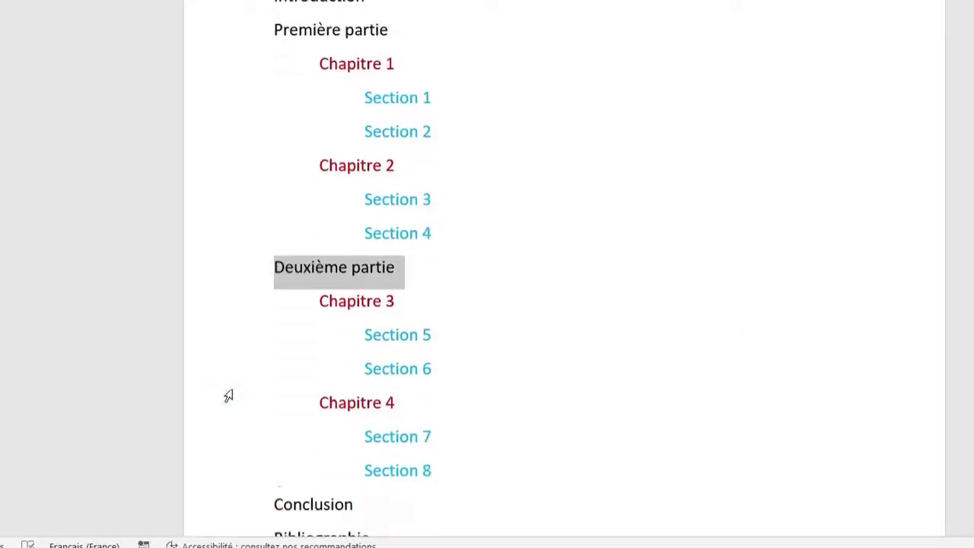
pyautogui.click(225, 491)
pyautogui.click(294, 48)
# Step: Examine the outline's second-level chapter titles and third-level section titles one by one
pyautogui.click(246, 49)
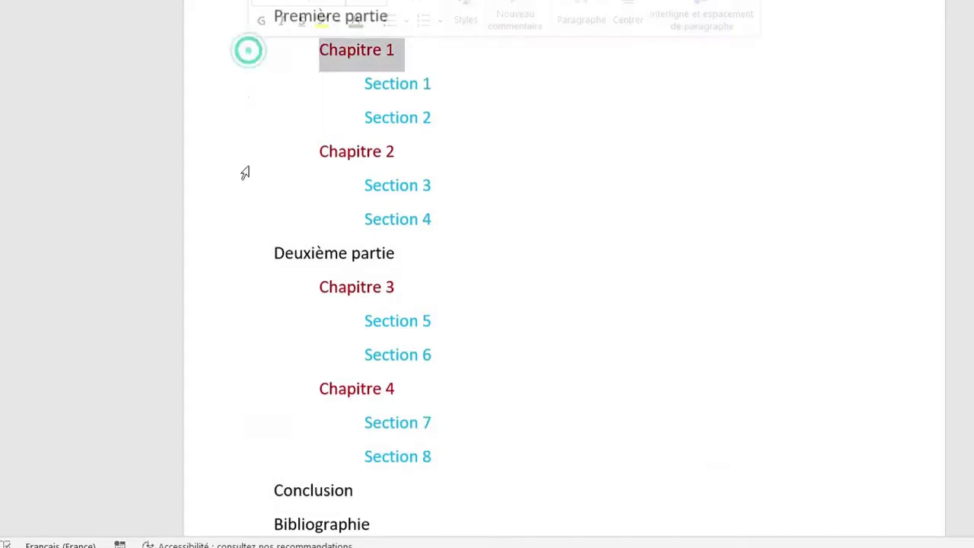
pyautogui.click(254, 151)
pyautogui.click(237, 285)
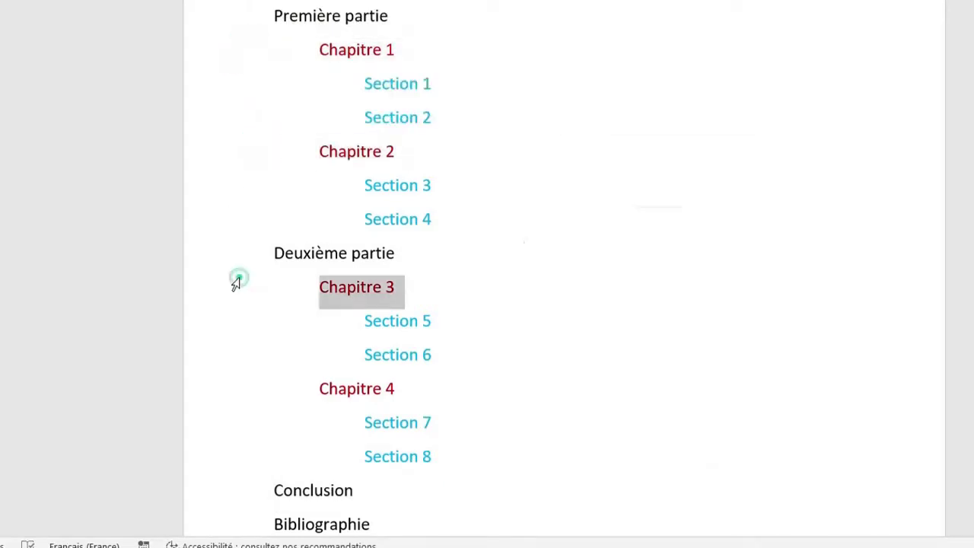
pyautogui.click(237, 389)
pyautogui.click(226, 83)
pyautogui.click(229, 117)
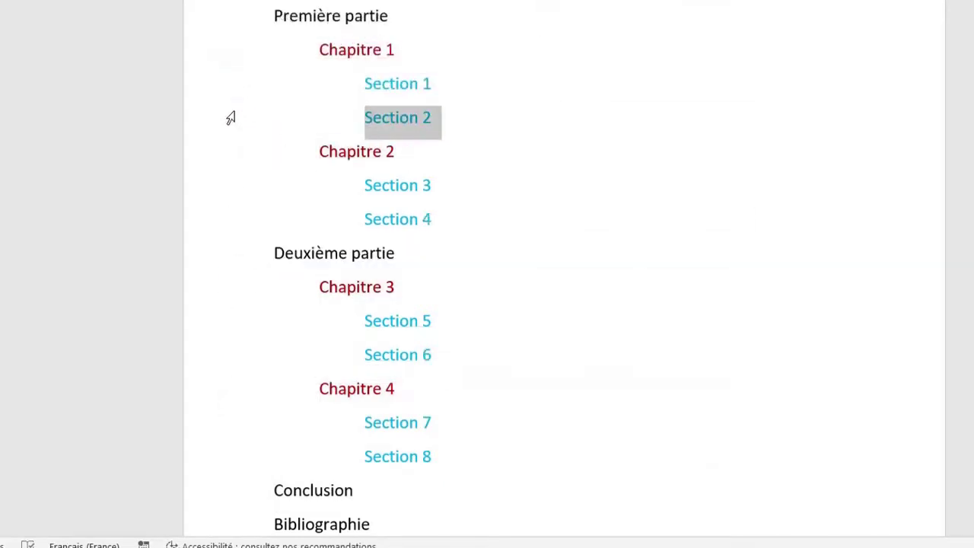
pyautogui.click(256, 184)
pyautogui.click(257, 217)
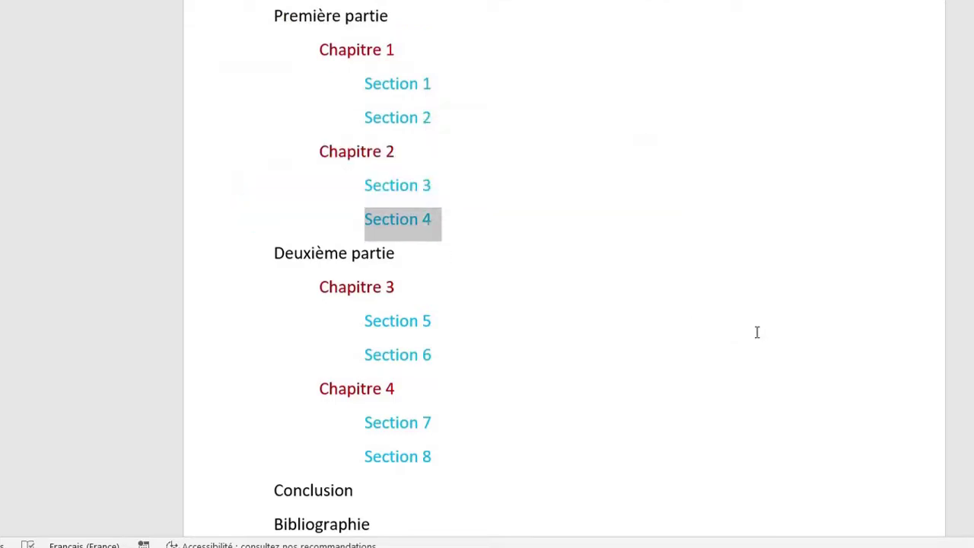
pyautogui.click(690, 288)
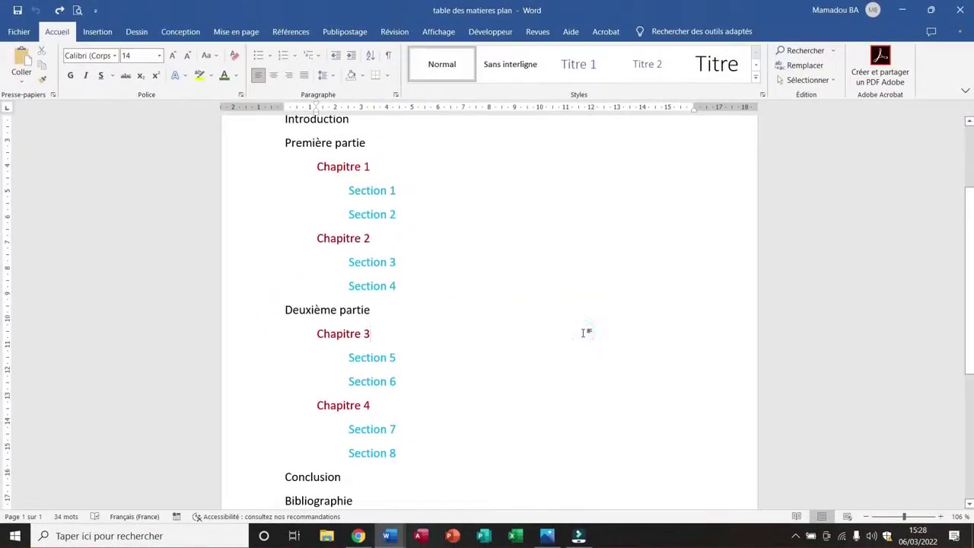
# Step: View the title-hierarchy image in Photos, then return to the outline document "table des matieres plan" in Word
pyautogui.click(547, 536)
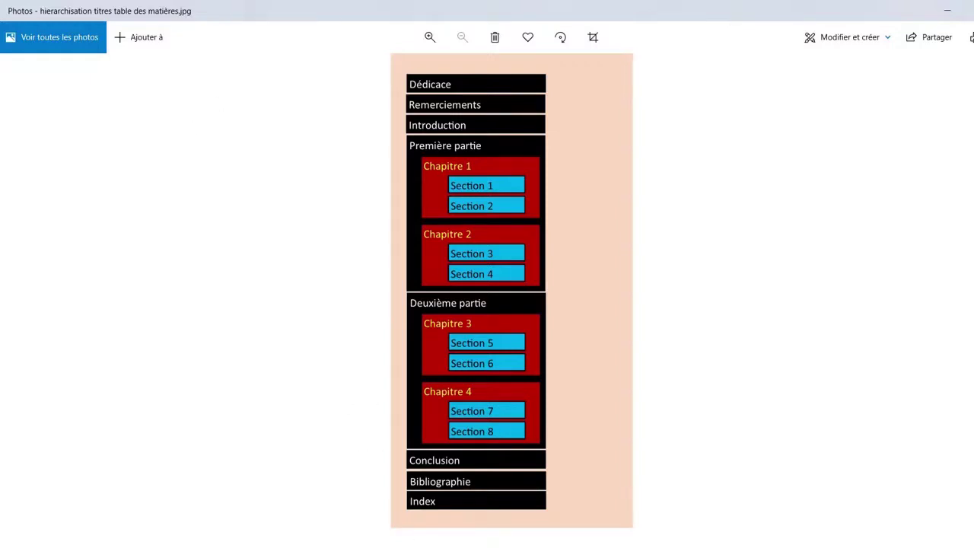
pyautogui.moveTo(410, 544)
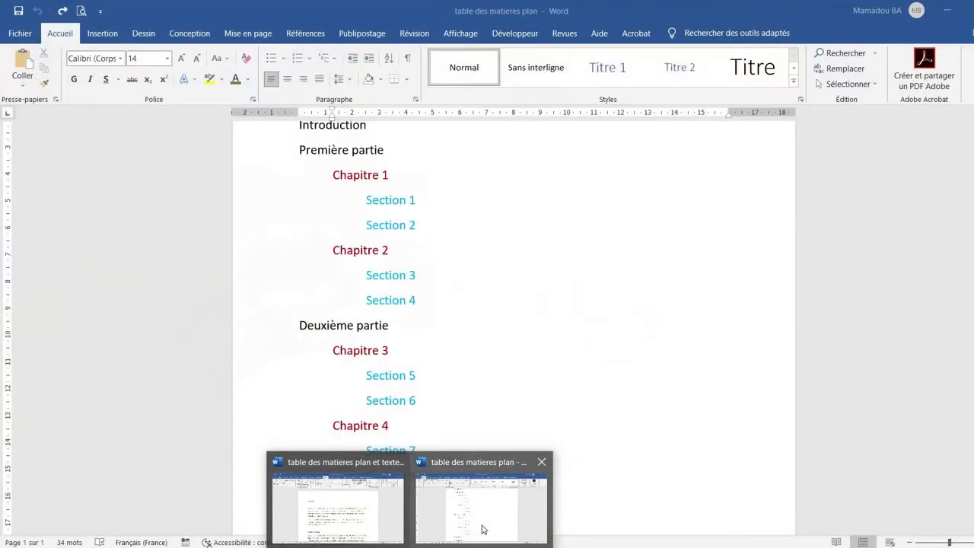
pyautogui.click(482, 530)
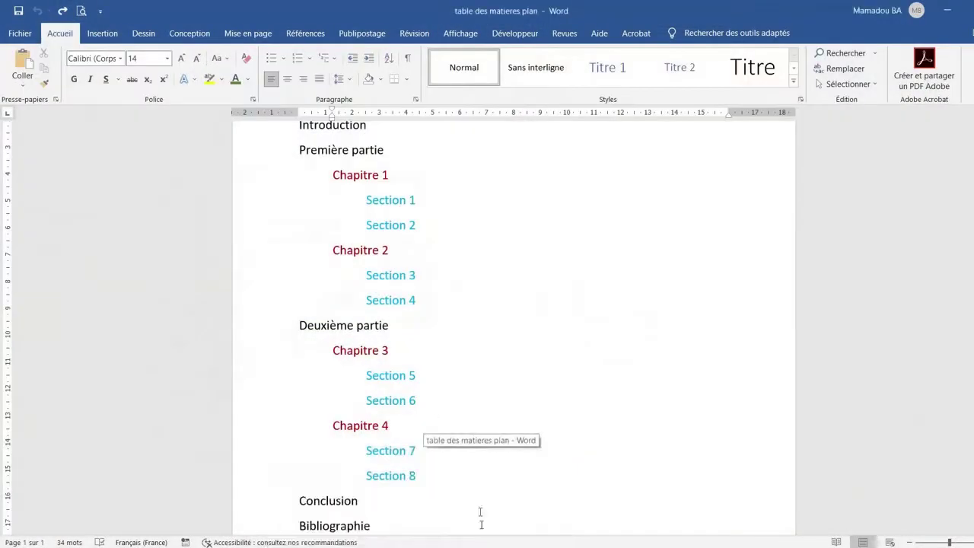
pyautogui.scroll(3, 434, 418)
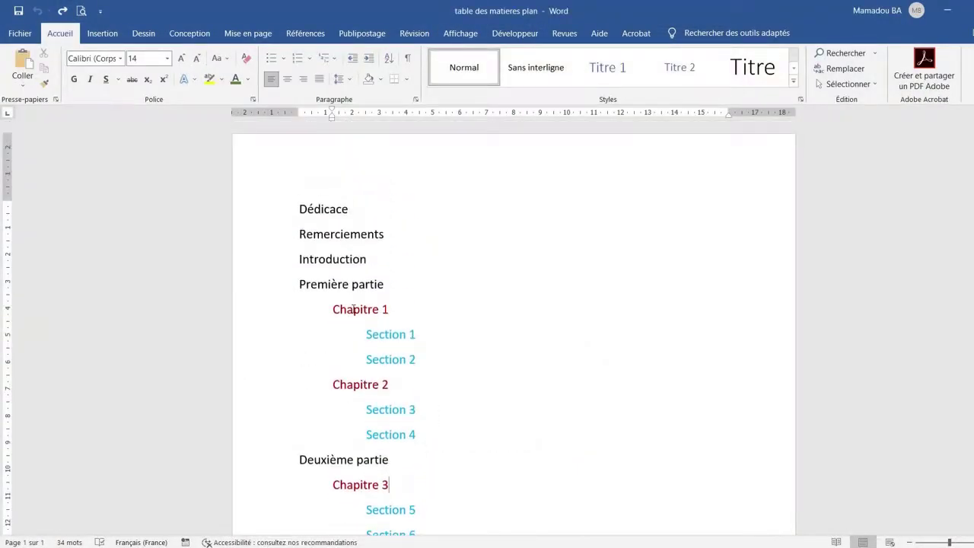
pyautogui.scroll(-1, 445, 391)
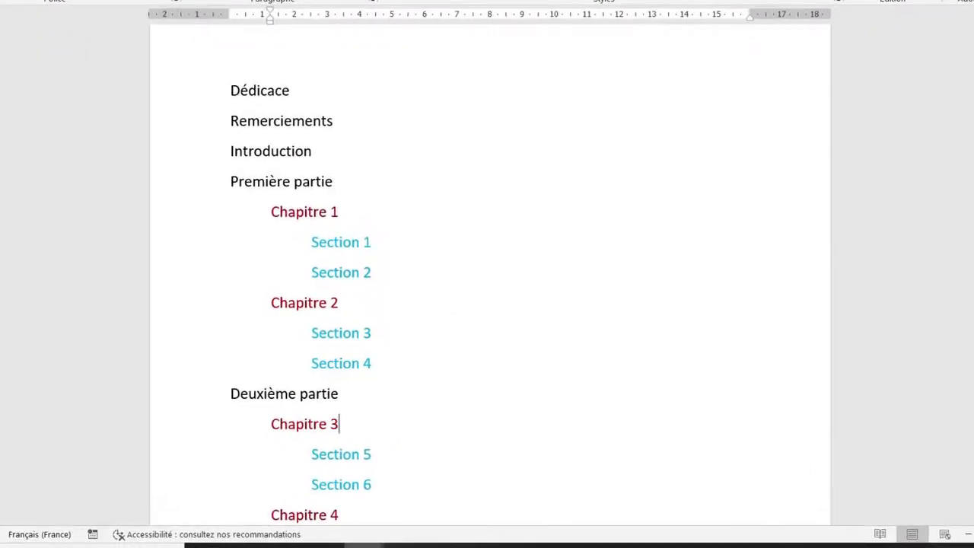
# Step: Switch to the document "table des matieres plan et texte" and look over its opening titles and body text
pyautogui.moveTo(363, 545)
pyautogui.click(278, 495)
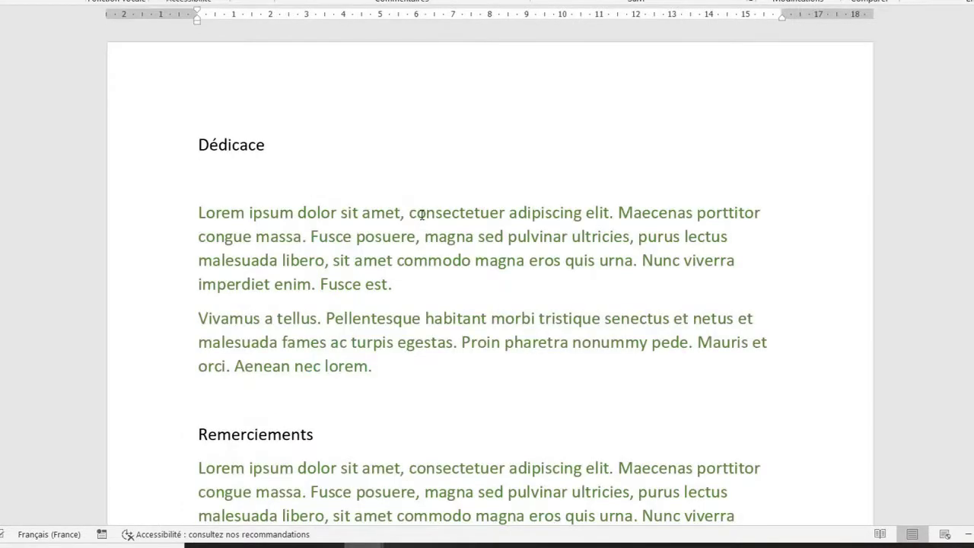
pyautogui.scroll(-3, 422, 215)
pyautogui.scroll(3, 440, 246)
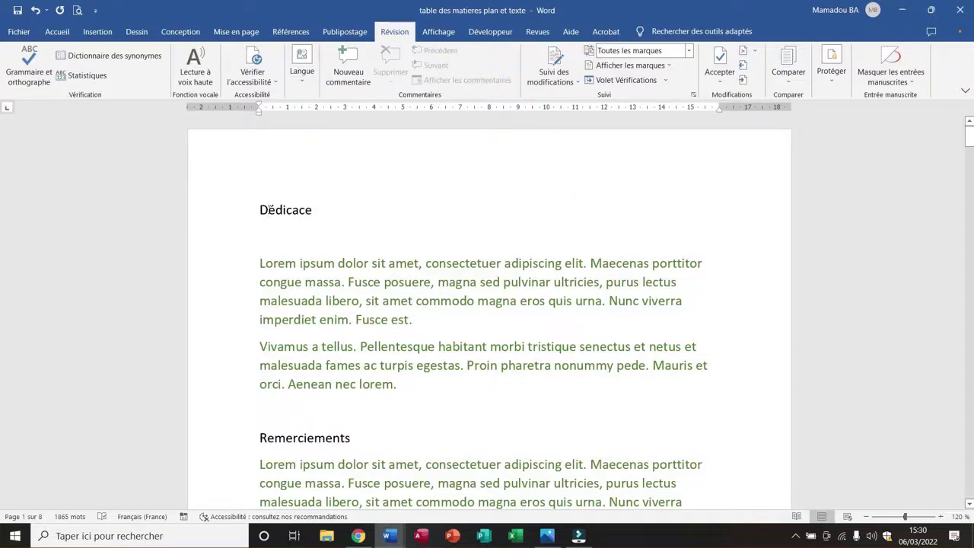
# Step: Apply the Titre 1 style to the Dédicace and Remerciements headings
pyautogui.click(280, 211)
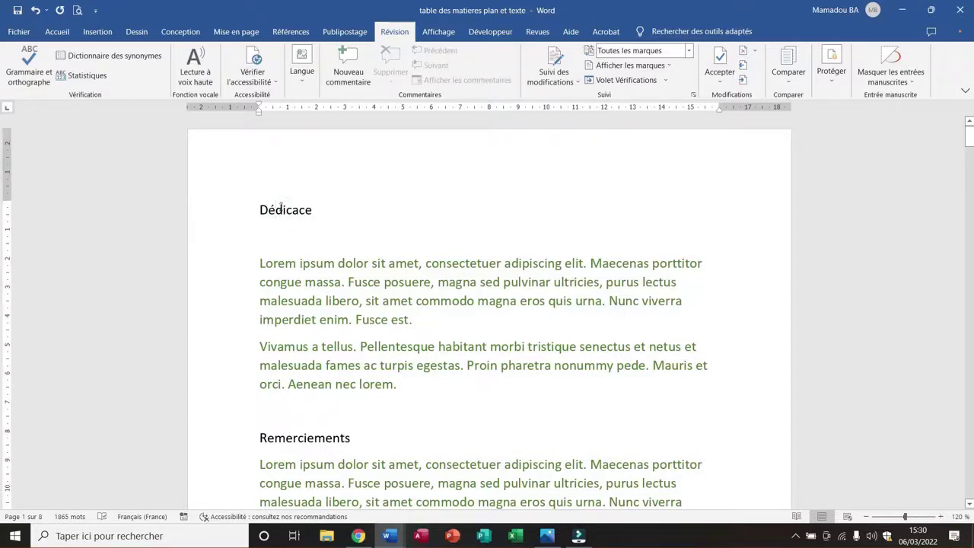
pyautogui.click(63, 36)
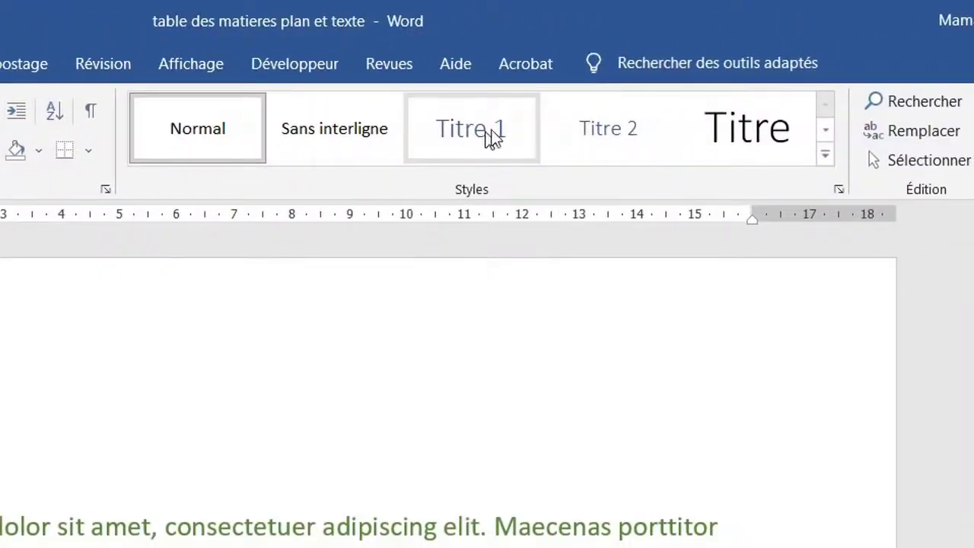
pyautogui.click(480, 134)
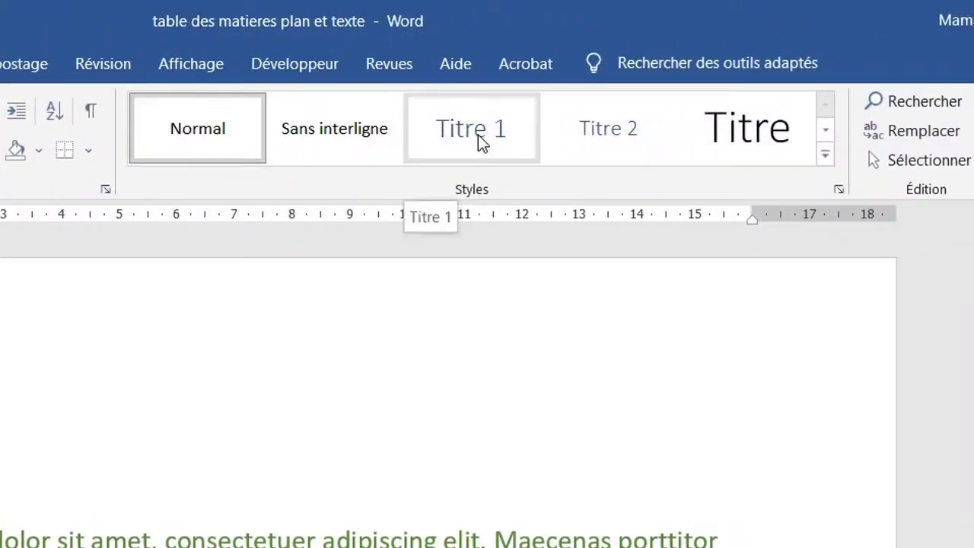
pyautogui.click(478, 135)
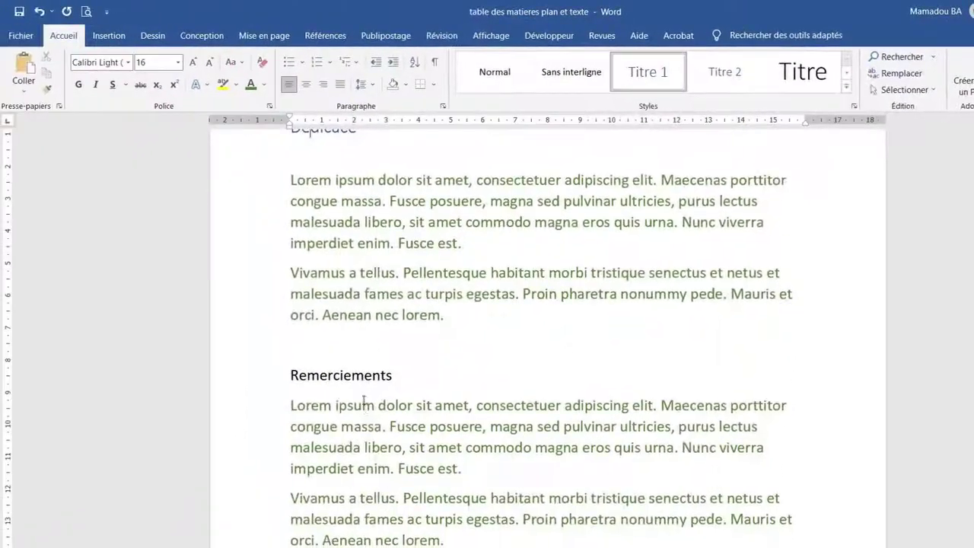
pyautogui.click(363, 376)
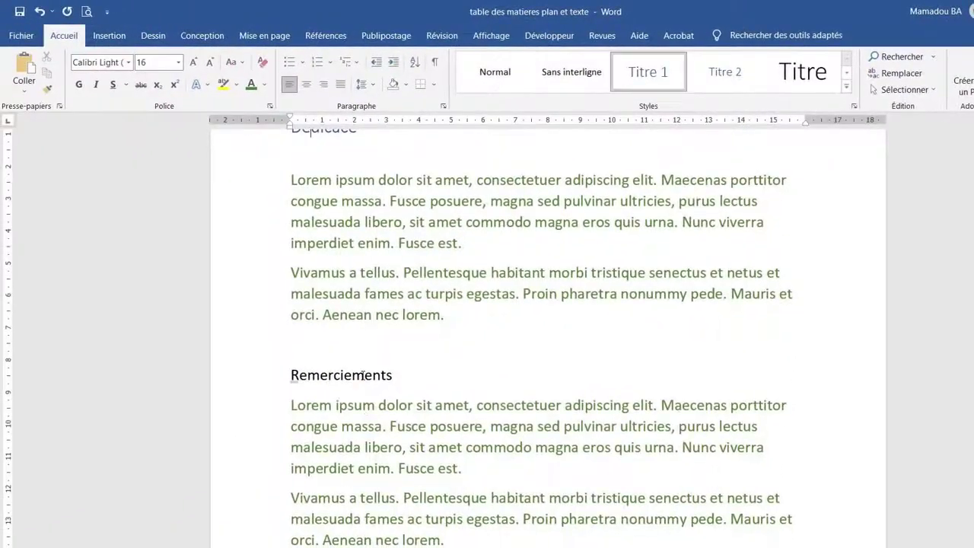
pyautogui.click(655, 80)
# Step: Apply the Titre 1 style to the Introduction and Première partie headings
pyautogui.scroll(-8, 402, 297)
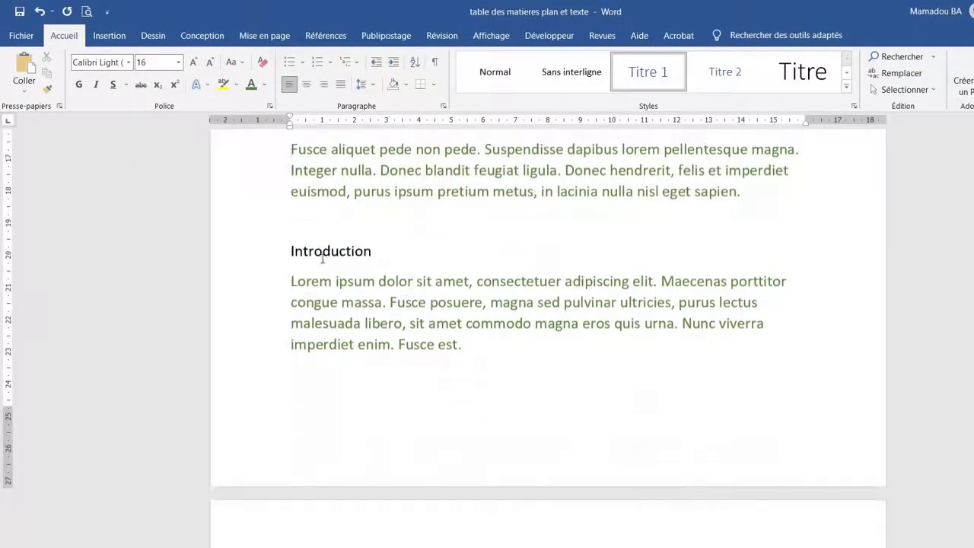
pyautogui.click(323, 259)
pyautogui.click(654, 75)
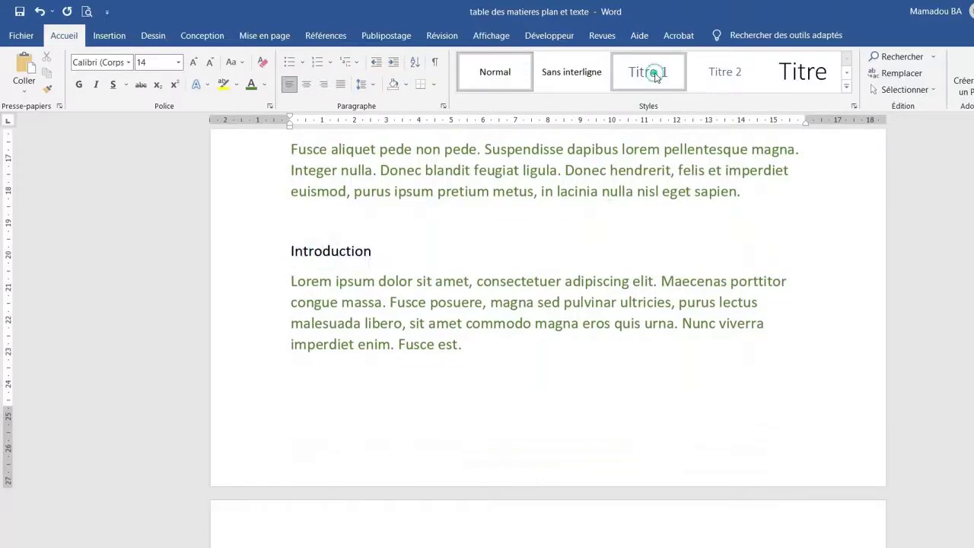
pyautogui.scroll(-5, 373, 380)
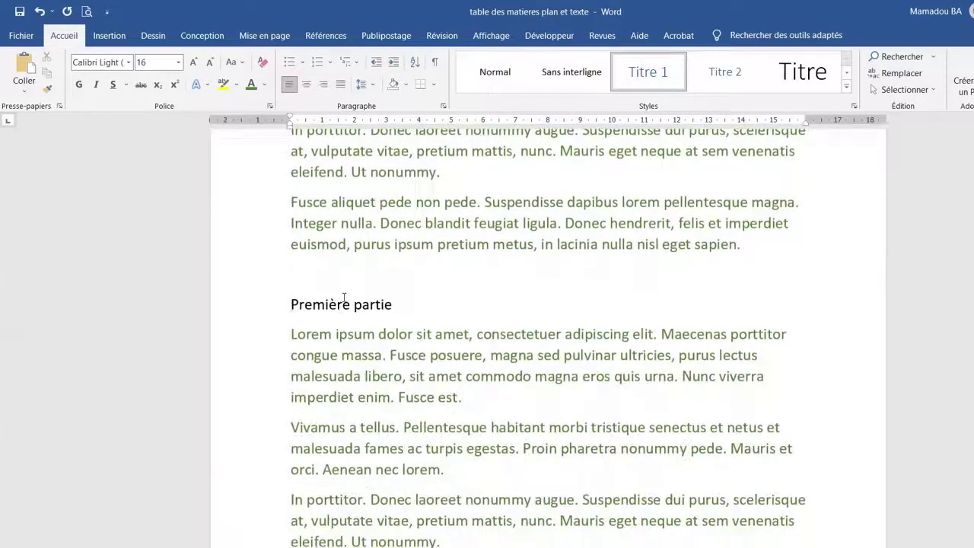
pyautogui.click(339, 306)
pyautogui.click(639, 72)
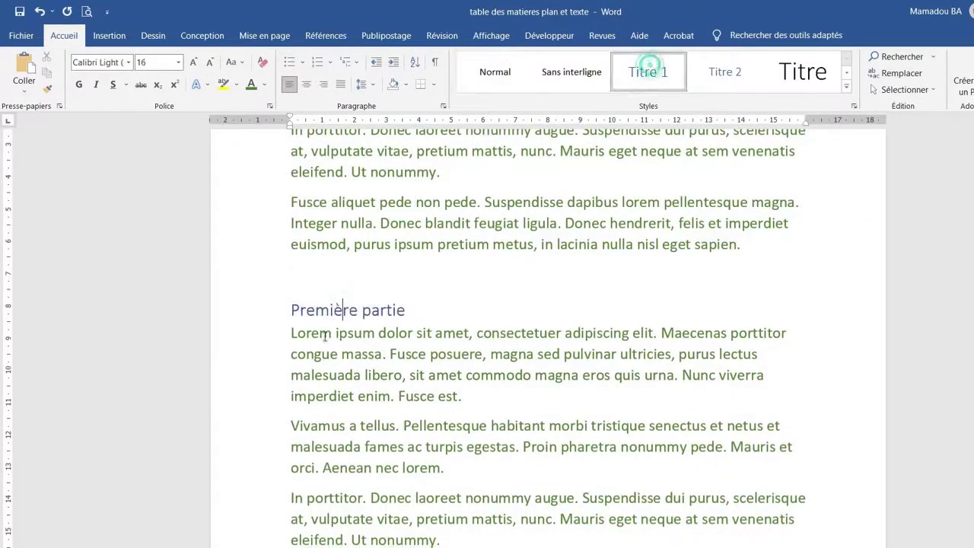
# Step: Apply the Titre 2 style to the Chapitre 1 heading and Titre 3 to the Section 1 heading below it
pyautogui.scroll(-5, 385, 344)
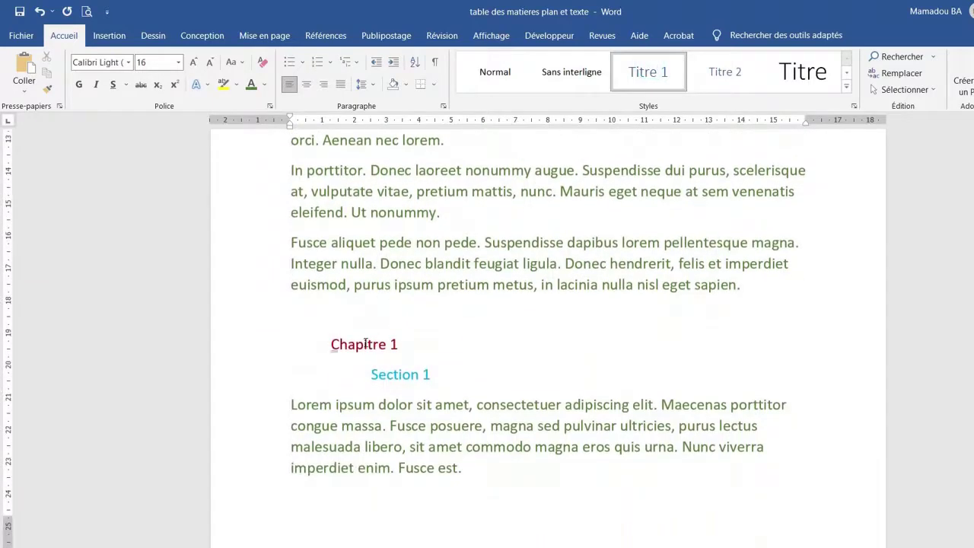
pyautogui.click(364, 343)
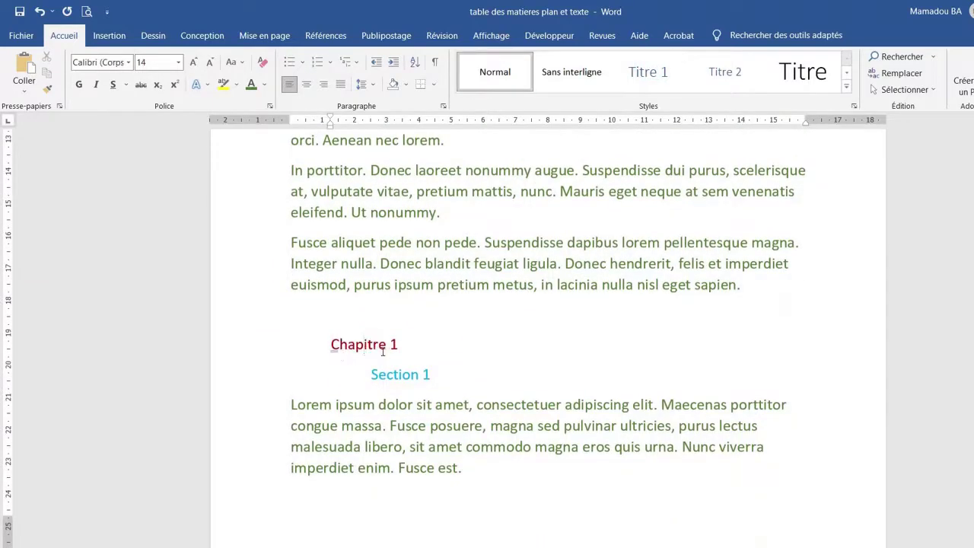
pyautogui.click(721, 79)
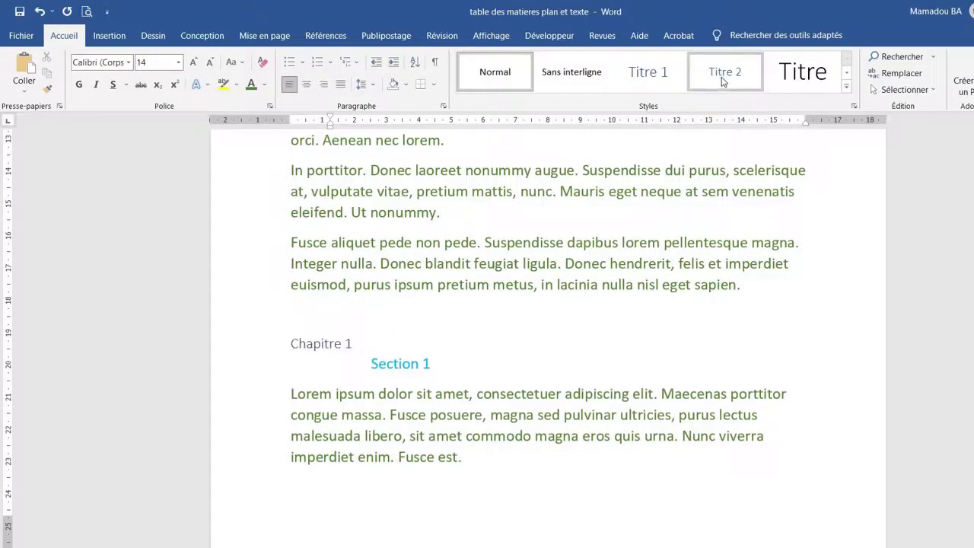
pyautogui.click(402, 365)
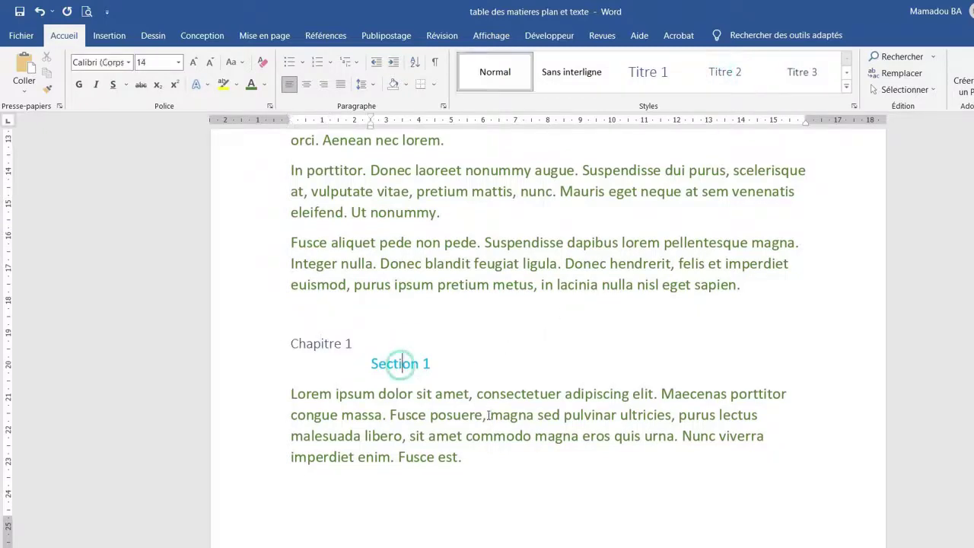
pyautogui.click(846, 87)
pyautogui.click(803, 72)
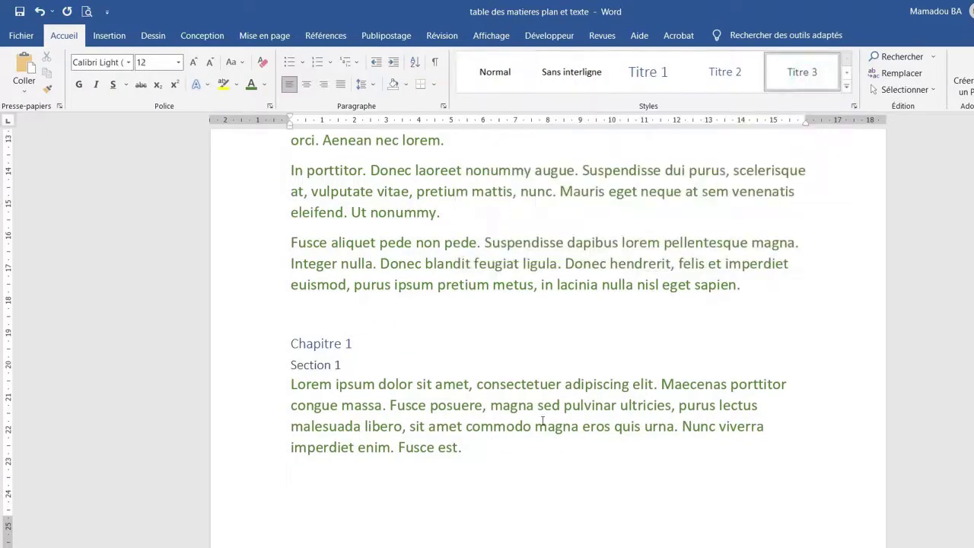
# Step: Apply the Titre 3 style to the Section 2 heading
pyautogui.scroll(-3, 538, 424)
pyautogui.scroll(-5, 539, 423)
pyautogui.click(411, 414)
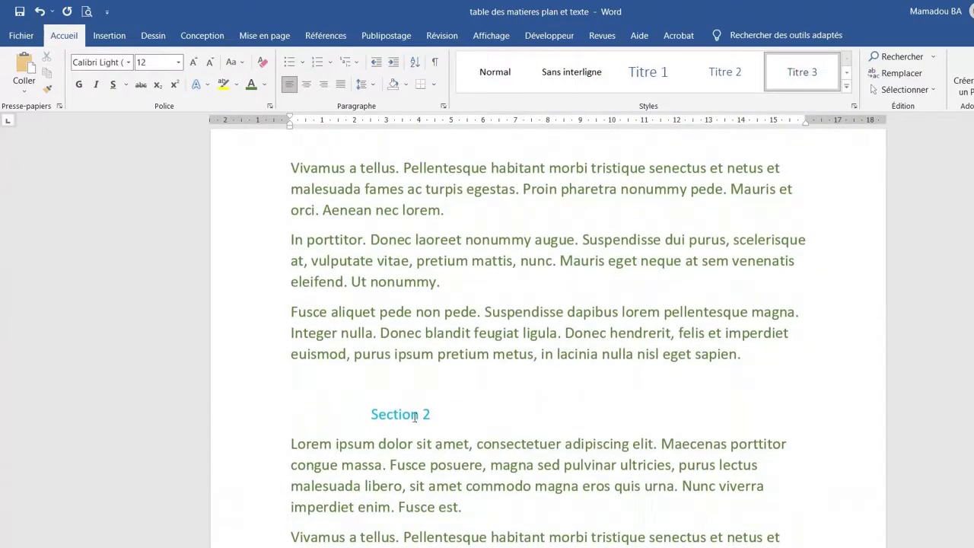
pyautogui.click(801, 70)
# Step: Apply the Titre 2 style to the Chapitre 2 heading and Titre 3 to the Section 3 heading below it
pyautogui.scroll(-5, 456, 366)
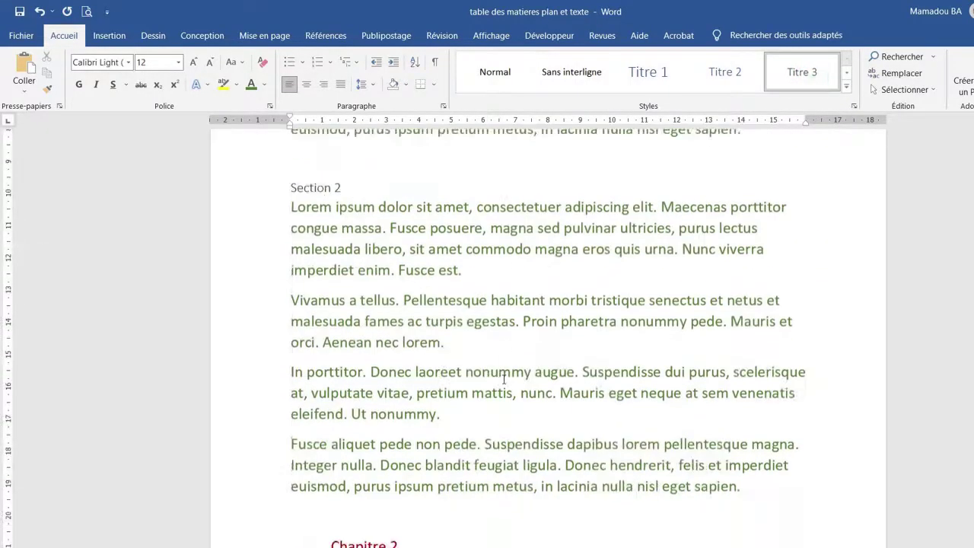
pyautogui.click(365, 360)
pyautogui.click(725, 71)
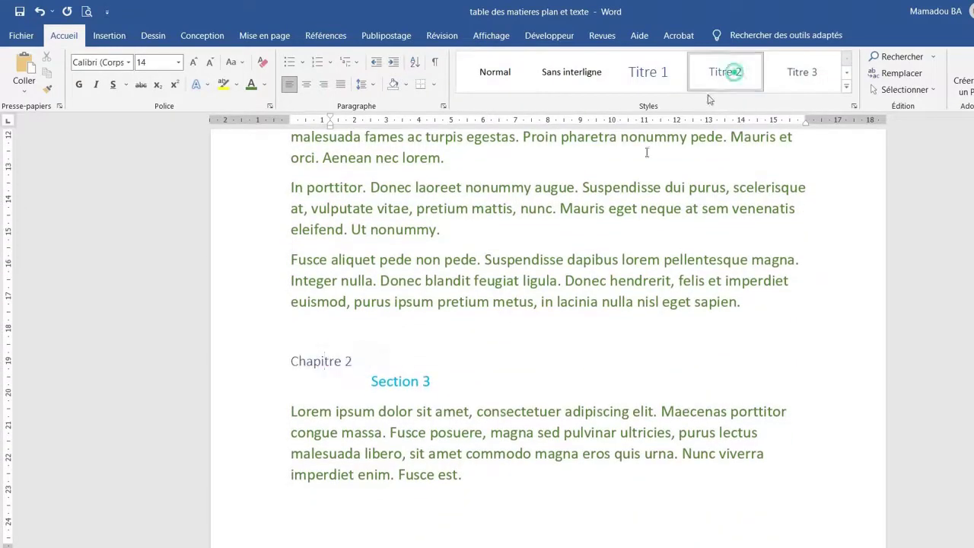
pyautogui.click(426, 384)
pyautogui.click(801, 72)
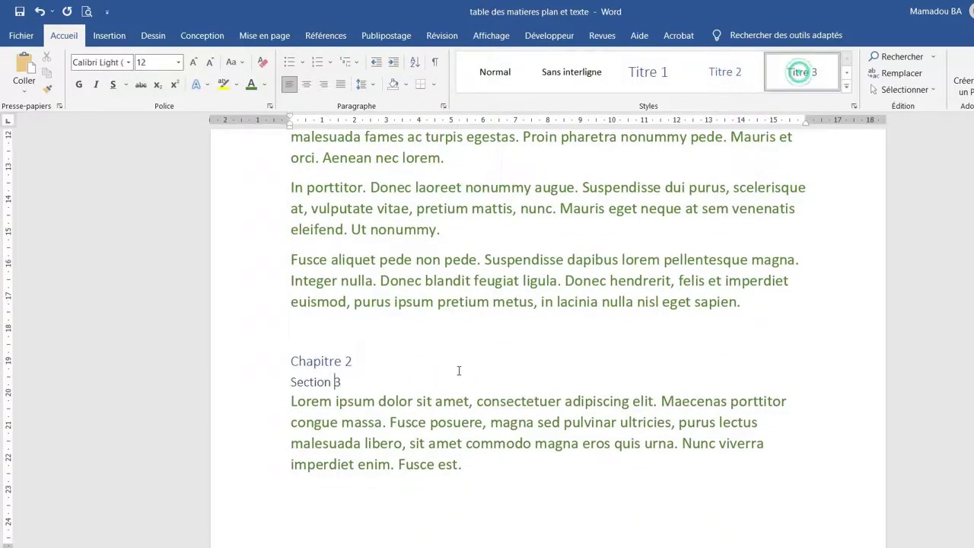
# Step: Apply the Titre 3 style to the Section 4 heading and Titre 1 to the Deuxième partie heading
pyautogui.scroll(-4, 449, 394)
pyautogui.scroll(-4, 449, 394)
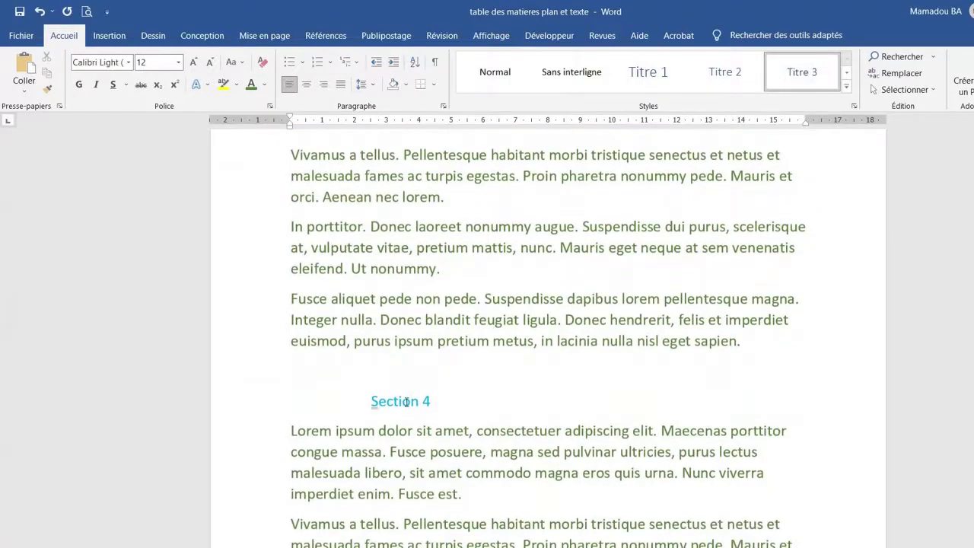
pyautogui.click(401, 401)
pyautogui.click(802, 71)
pyautogui.scroll(-5, 470, 320)
pyautogui.click(304, 370)
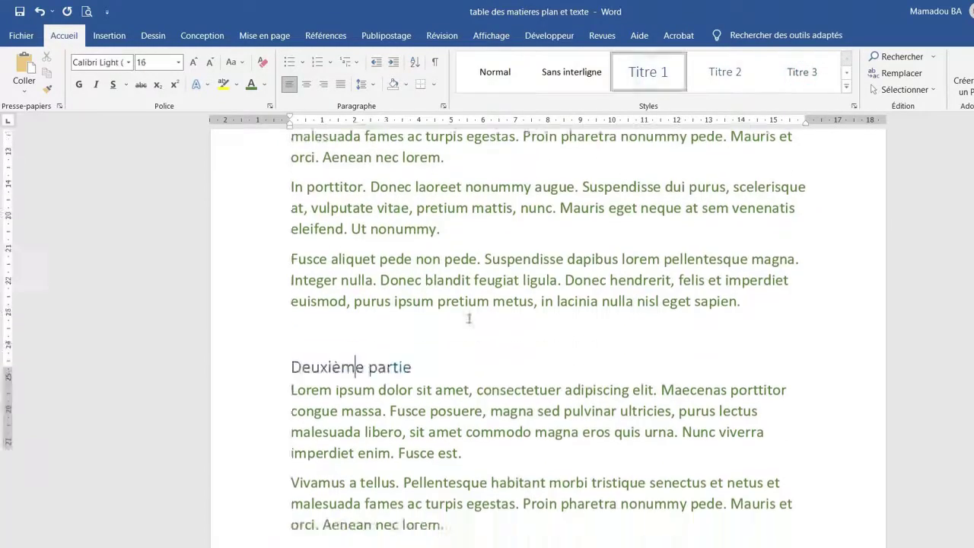
# Step: Apply Titre 2 to the Chapitre 3 and Chapitre 4 headings and Titre 3 to the Section 5 to Section 8 headings
pyautogui.scroll(-5, 470, 319)
pyautogui.click(364, 439)
pyautogui.scroll(-10, 532, 343)
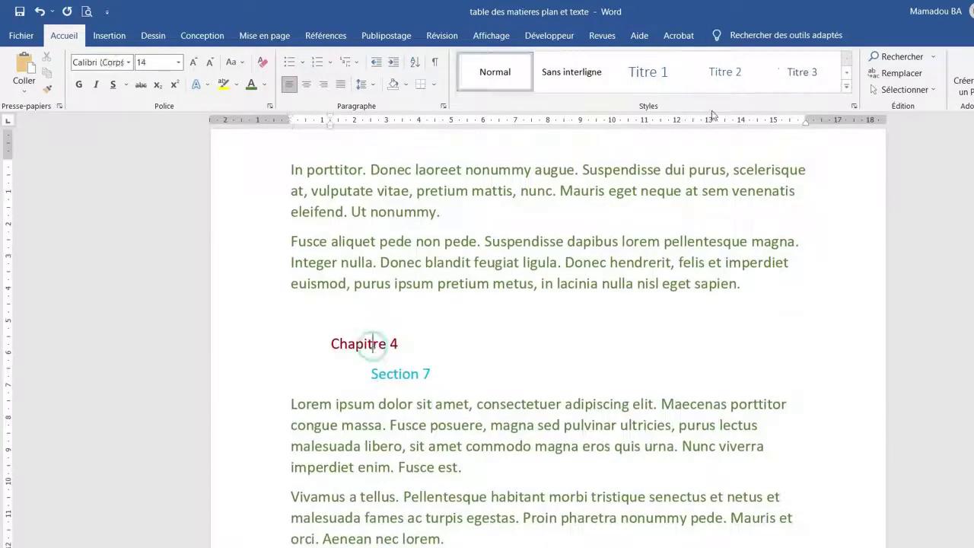
pyautogui.click(412, 363)
# Step: Apply the Titre 1 style to the Conclusion, Bibliographie and Index headings
pyautogui.scroll(-10, 533, 343)
pyautogui.click(327, 340)
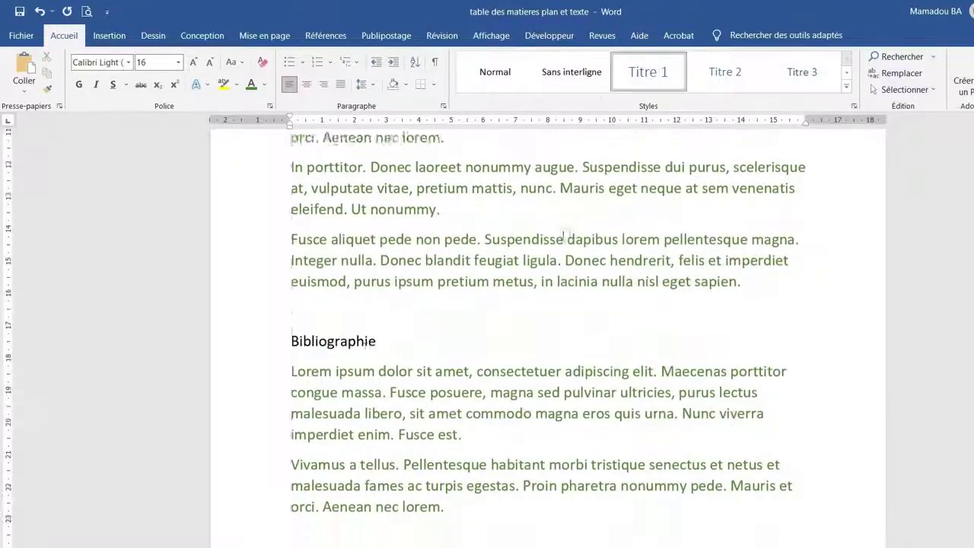
pyautogui.click(647, 72)
pyautogui.scroll(-2, 438, 301)
pyautogui.scroll(-3, 437, 302)
pyautogui.click(308, 318)
pyautogui.scroll(3, 518, 371)
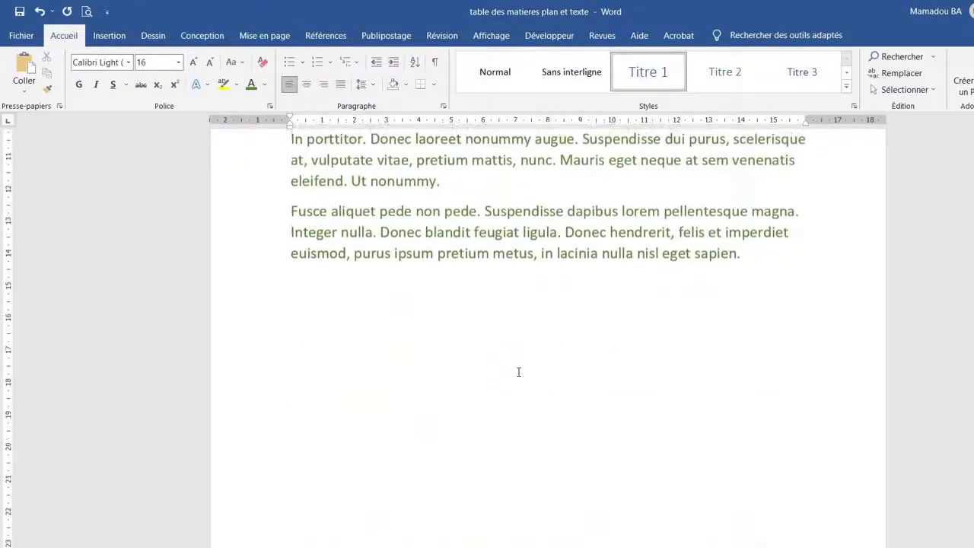
pyautogui.scroll(5, 537, 366)
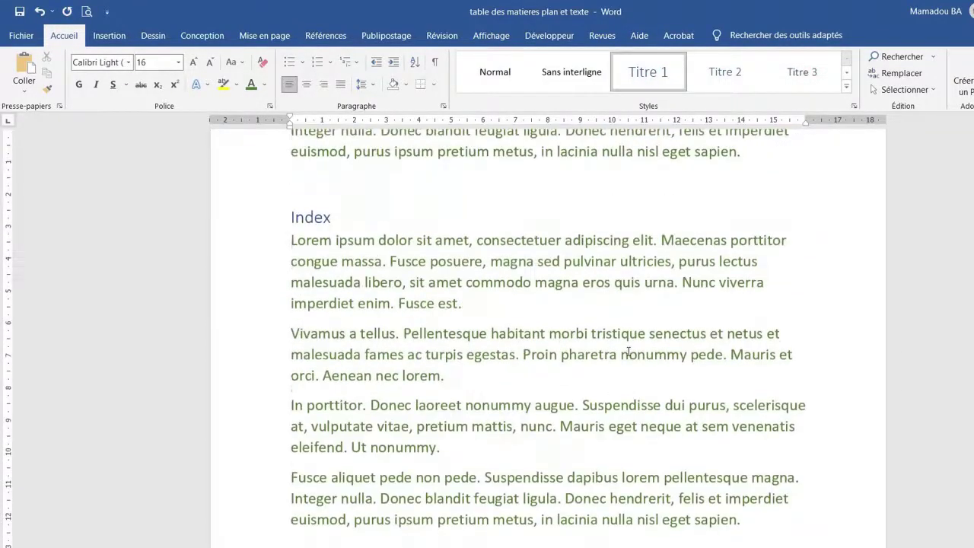
pyautogui.hotkey('ctrl', 'Return')
pyautogui.scroll(1, 536, 366)
pyautogui.hotkey('ctrl', 'z')
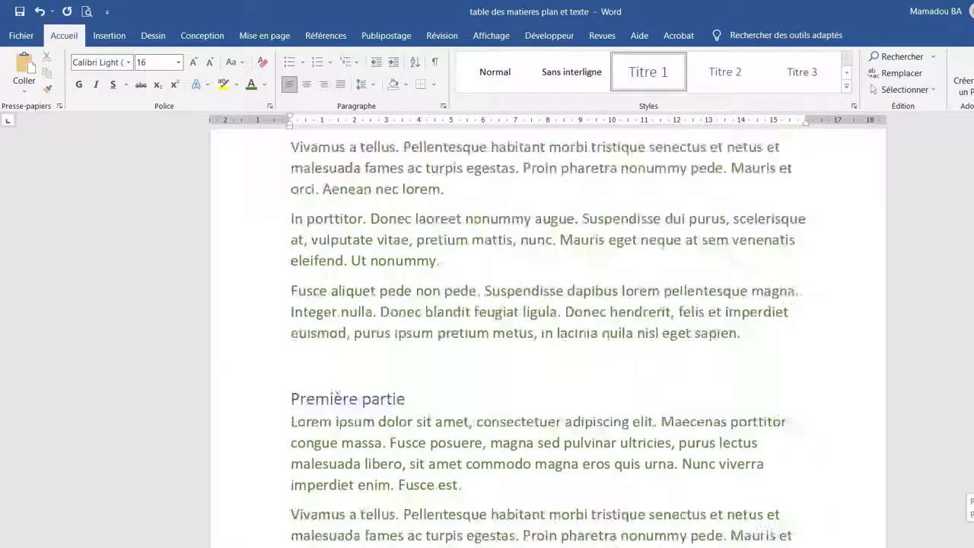
# Step: Return to the beginning of the document and display the navigation pane
pyautogui.scroll(6, 365, 273)
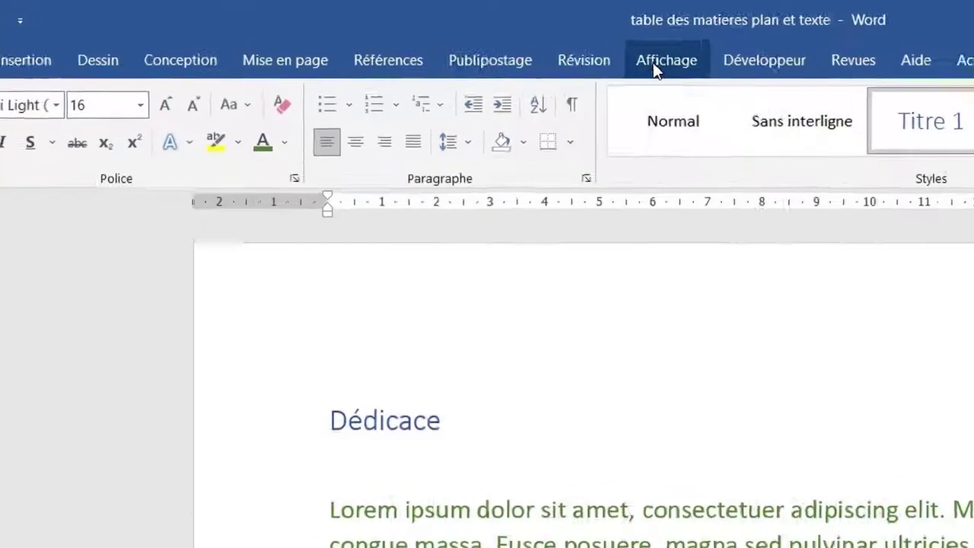
pyautogui.click(654, 65)
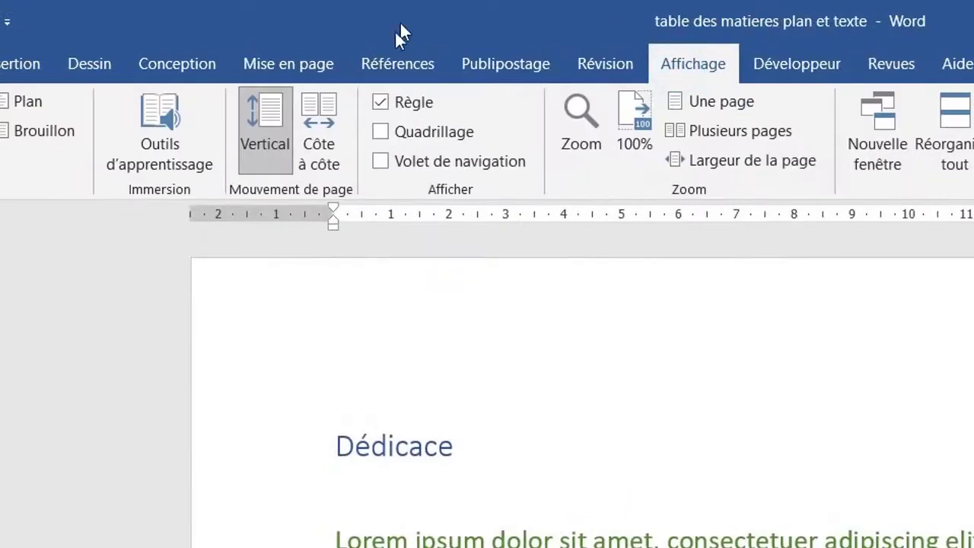
pyautogui.click(386, 165)
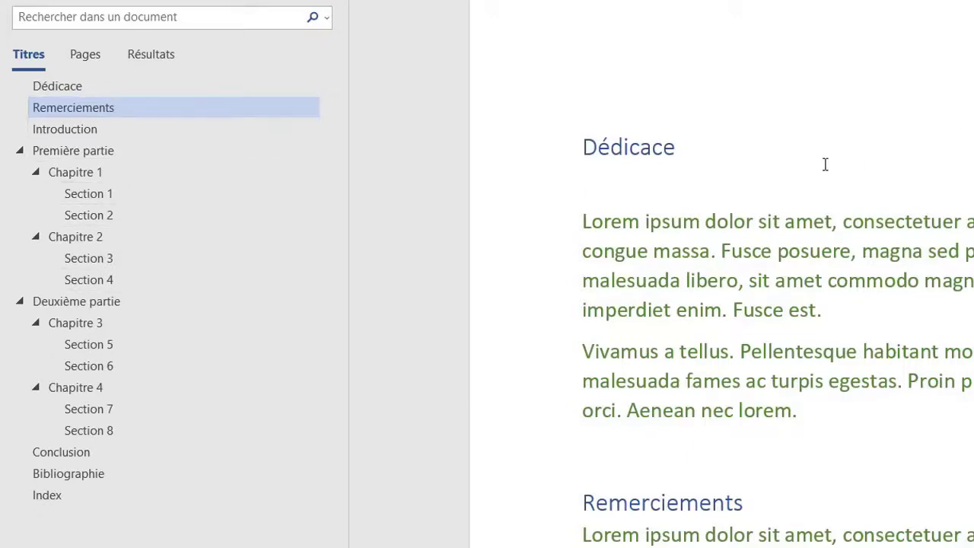
# Step: Check the heading outline in the navigation pane by jumping to Section 1, Section 5 and Bibliographie
pyautogui.scroll(-2, 826, 165)
pyautogui.scroll(2, 825, 164)
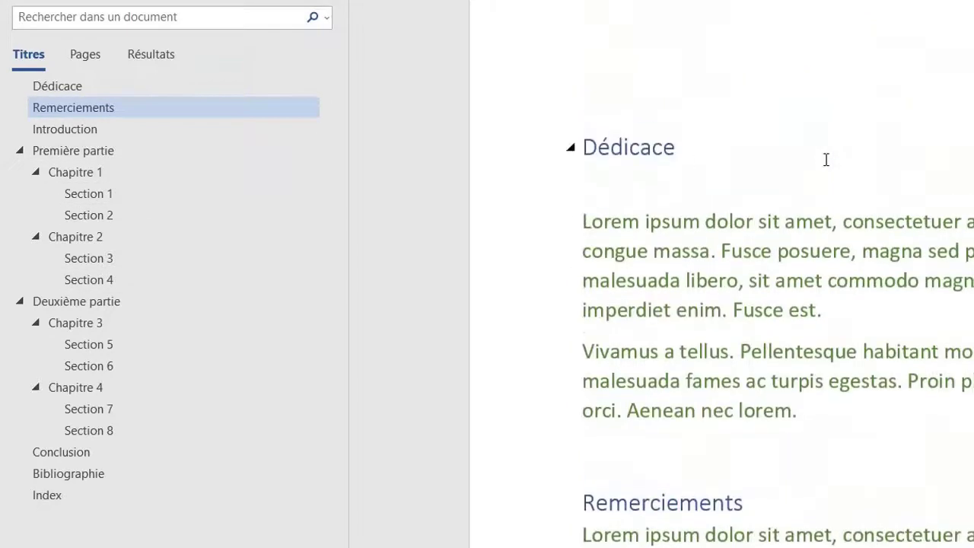
pyautogui.click(92, 199)
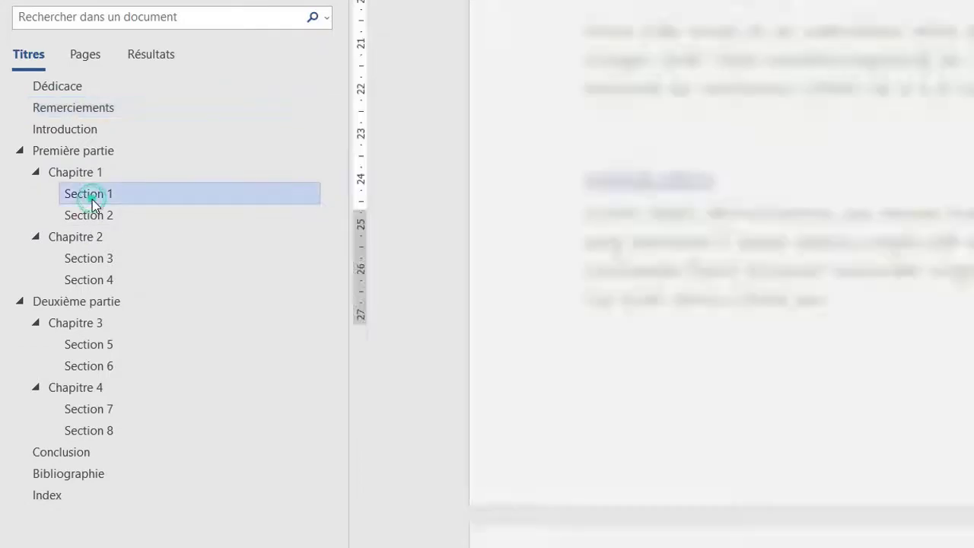
pyautogui.scroll(-2, 734, 149)
pyautogui.scroll(3, 733, 161)
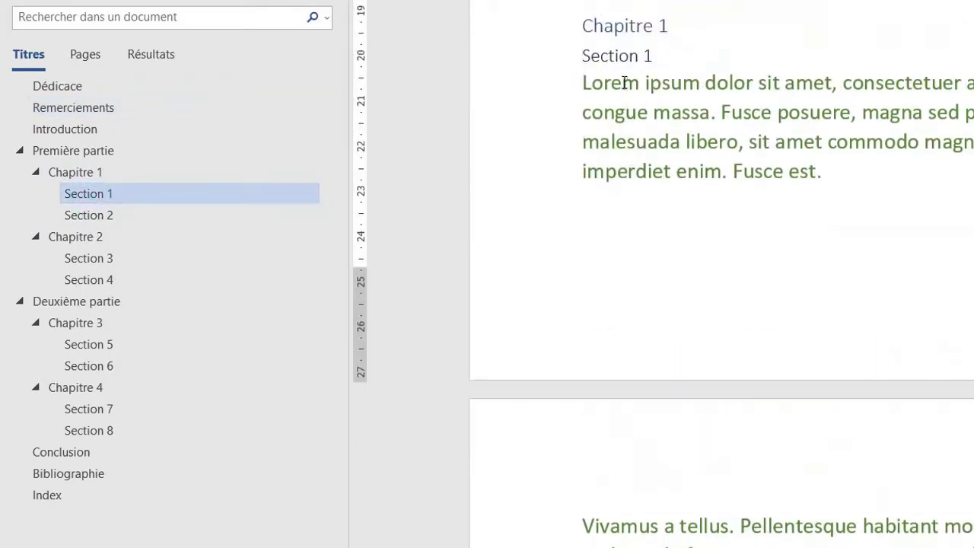
pyautogui.click(100, 348)
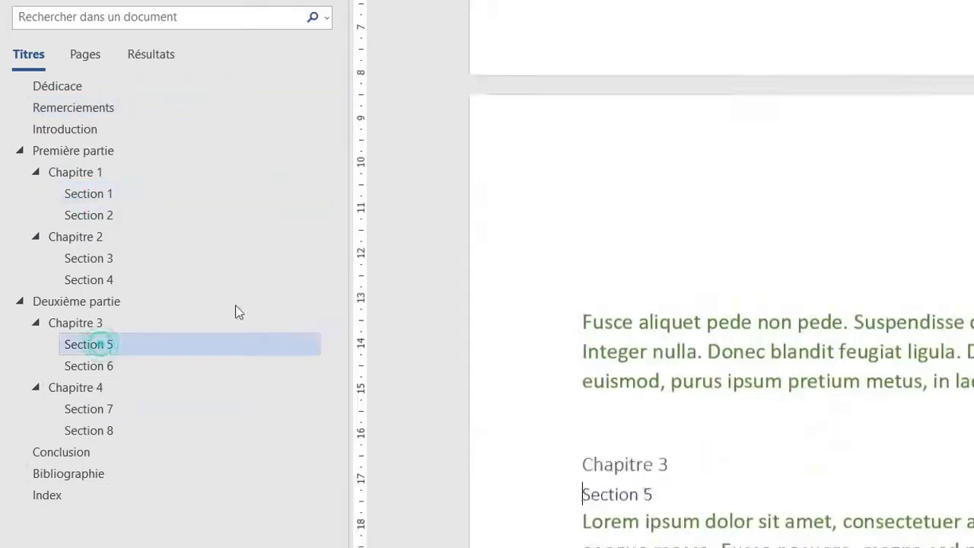
pyautogui.scroll(-10, 652, 348)
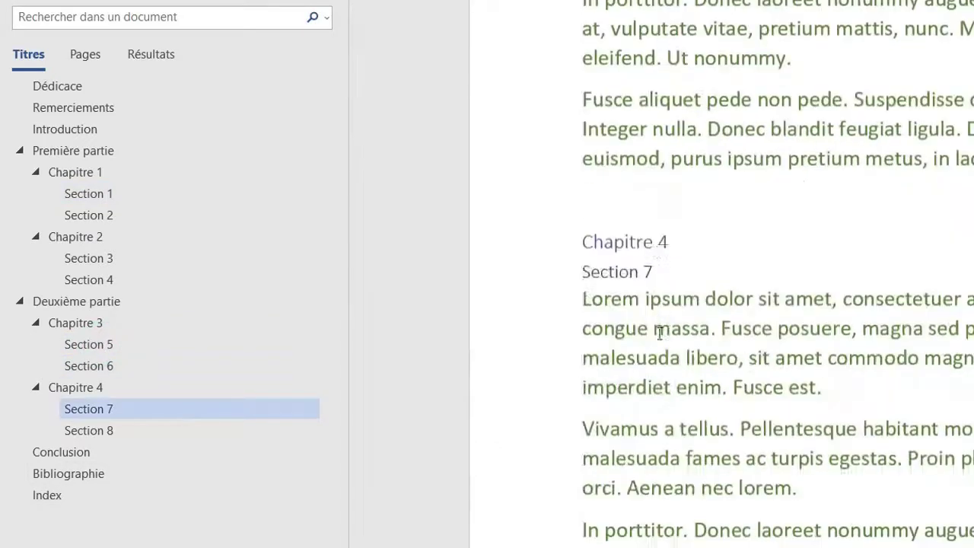
pyautogui.click(111, 471)
pyautogui.scroll(3, 624, 257)
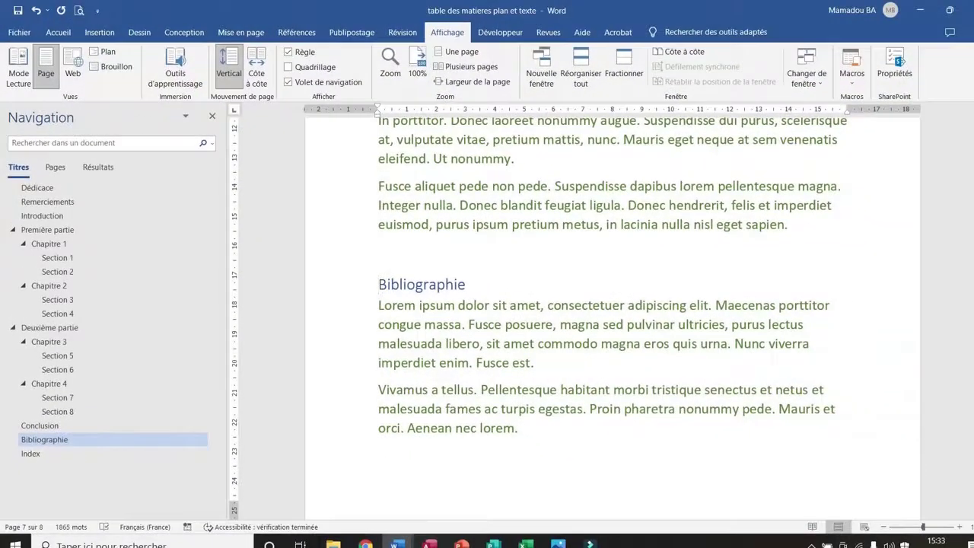
# Step: Insert a page break at the end of the document, after the text of the Index part
pyautogui.click(31, 454)
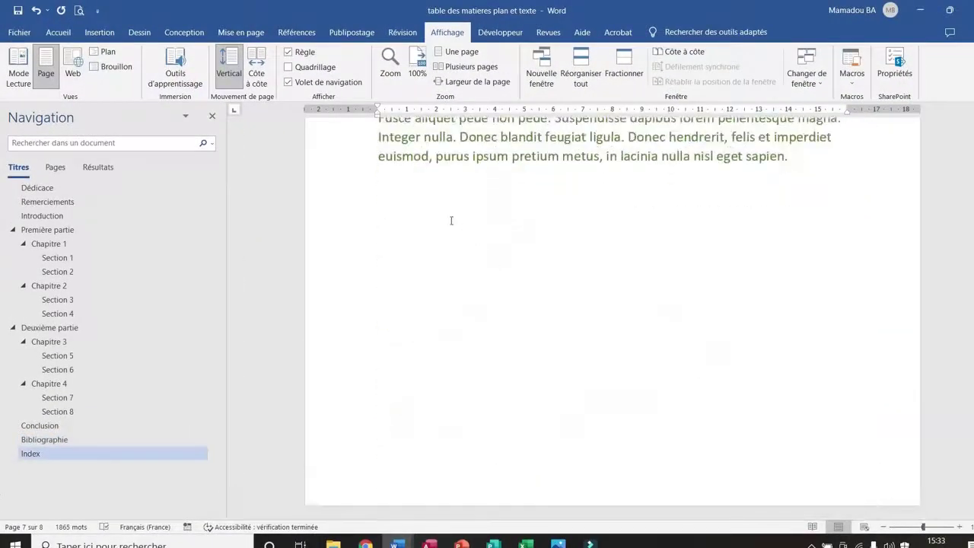
pyautogui.click(222, 35)
pyautogui.click(199, 51)
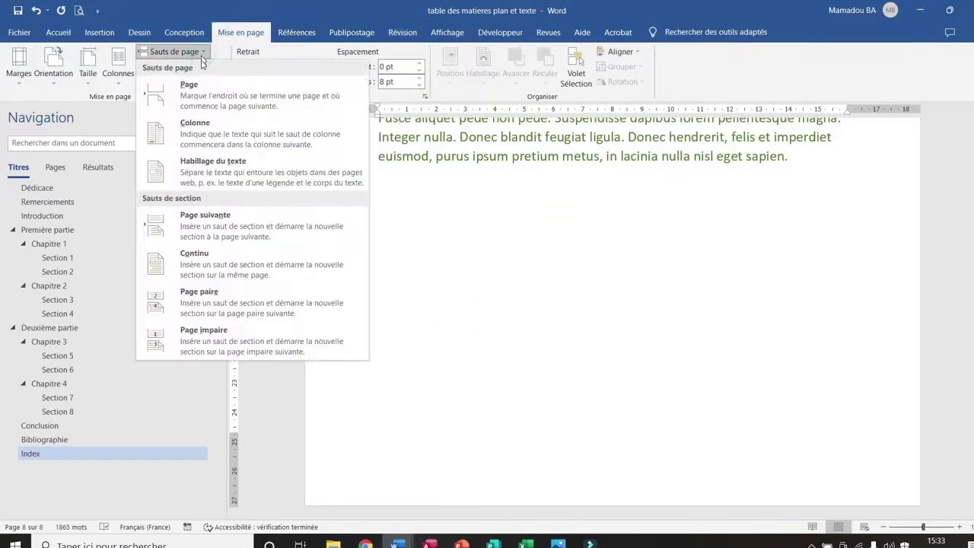
pyautogui.click(215, 97)
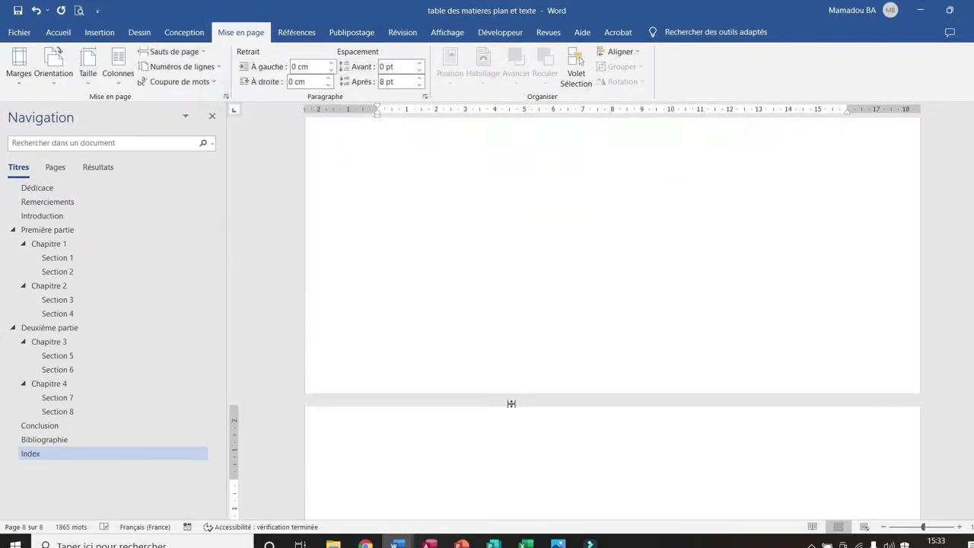
pyautogui.scroll(-3, 393, 401)
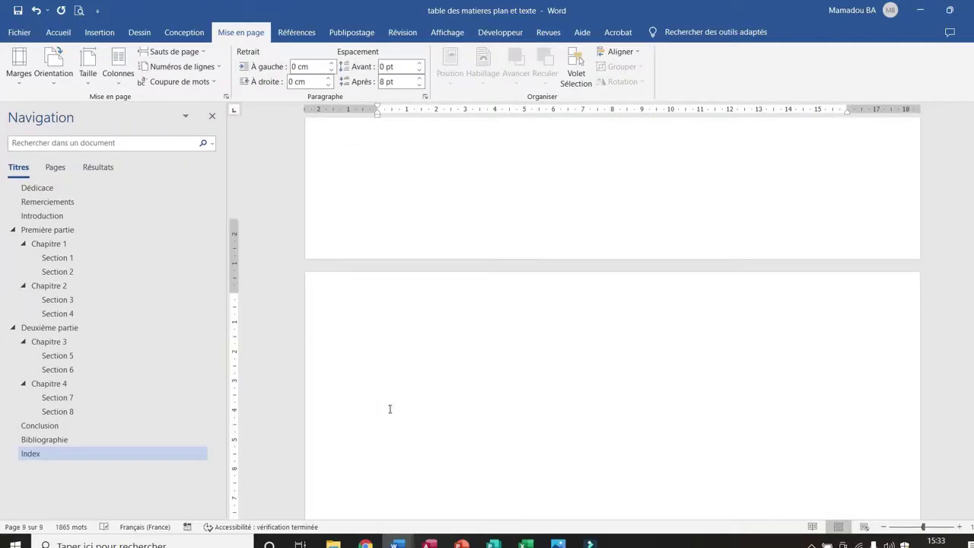
# Step: Insert the predefined Table automatique 1 table of contents on the new last page and review its entries
pyautogui.click(98, 32)
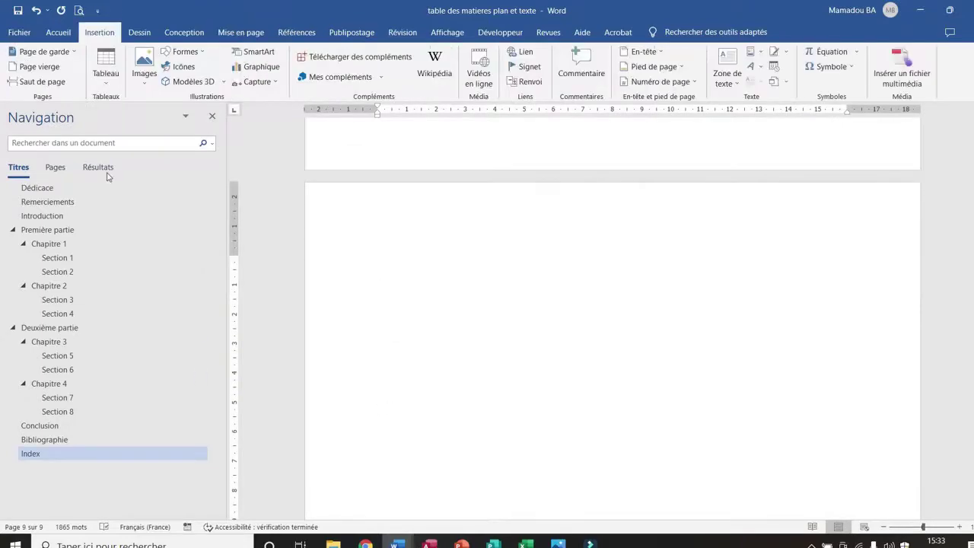
pyautogui.click(297, 32)
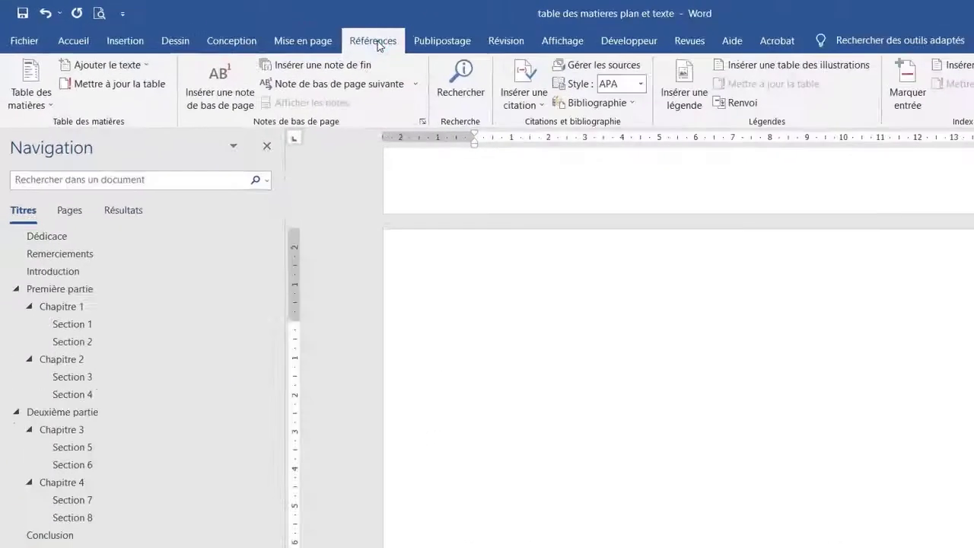
pyautogui.click(35, 80)
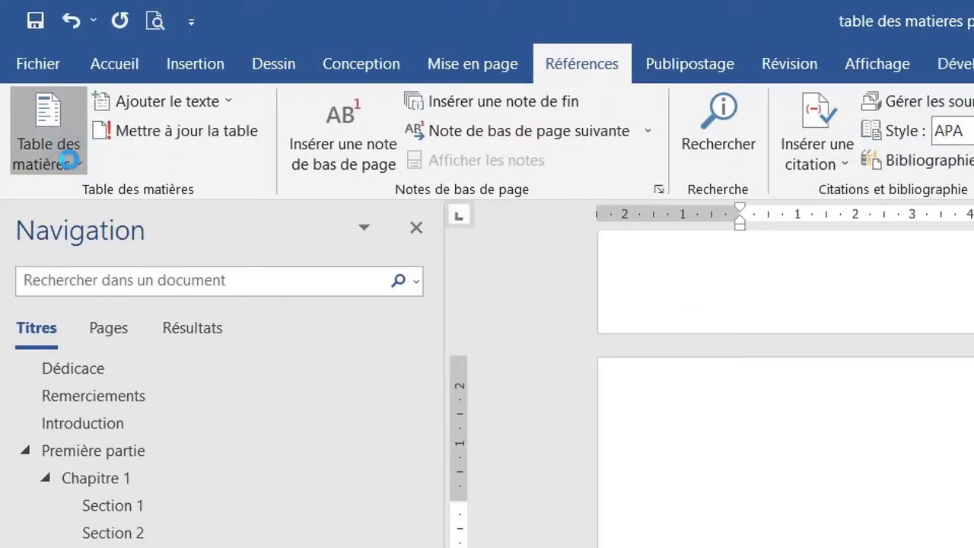
pyautogui.click(70, 158)
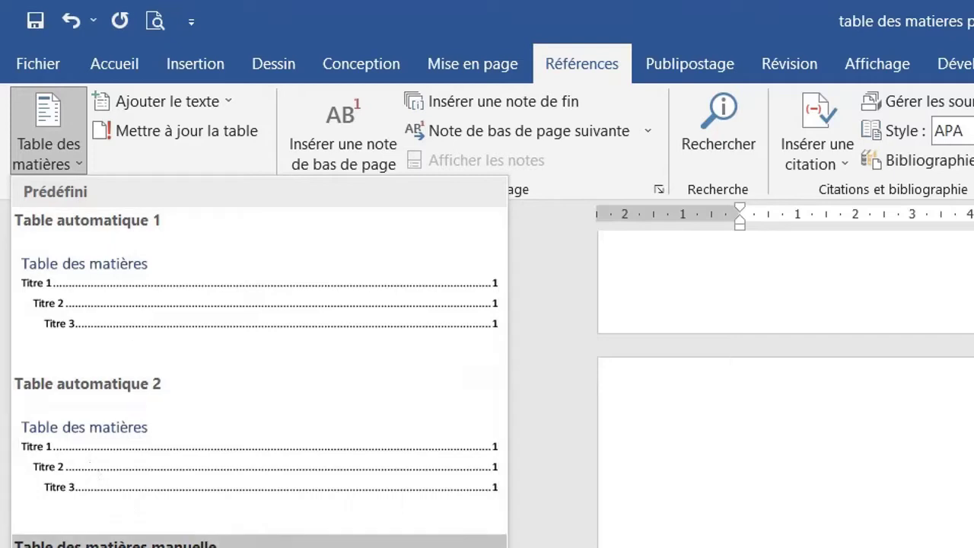
pyautogui.click(157, 274)
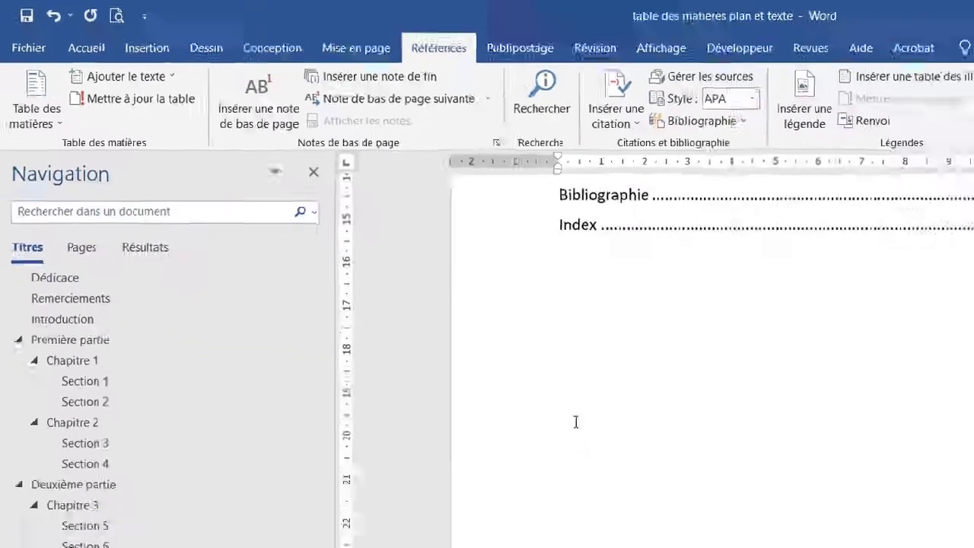
pyautogui.scroll(6, 385, 282)
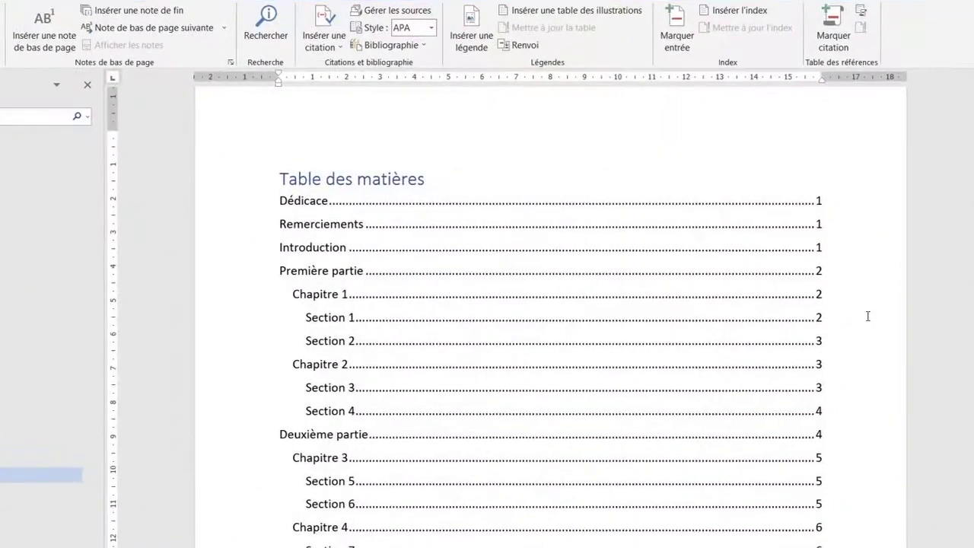
pyautogui.scroll(-6, 868, 316)
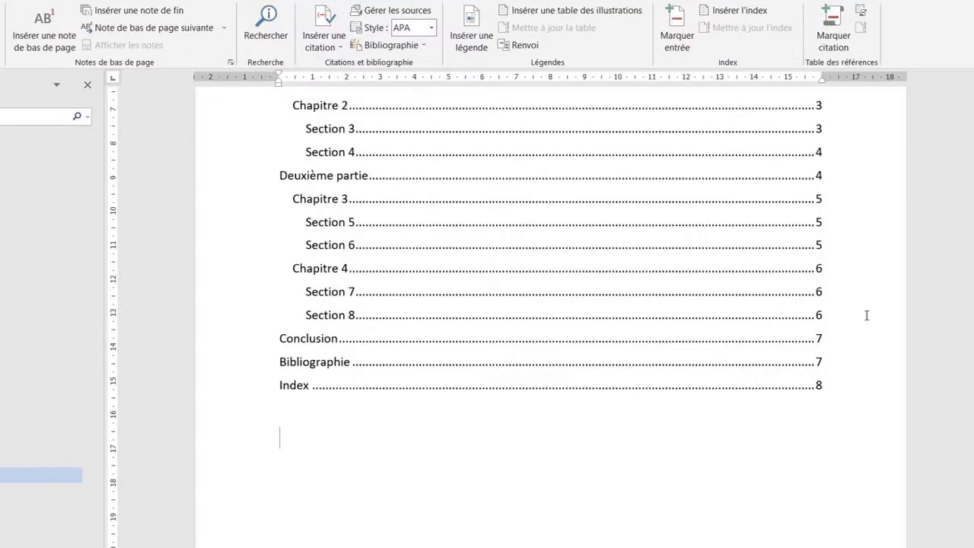
pyautogui.scroll(5, 499, 462)
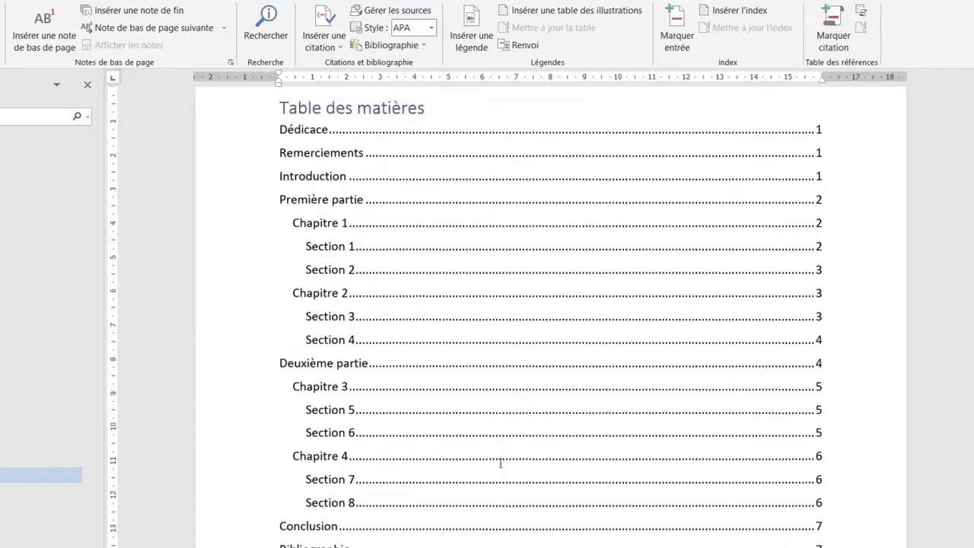
pyautogui.click(470, 320)
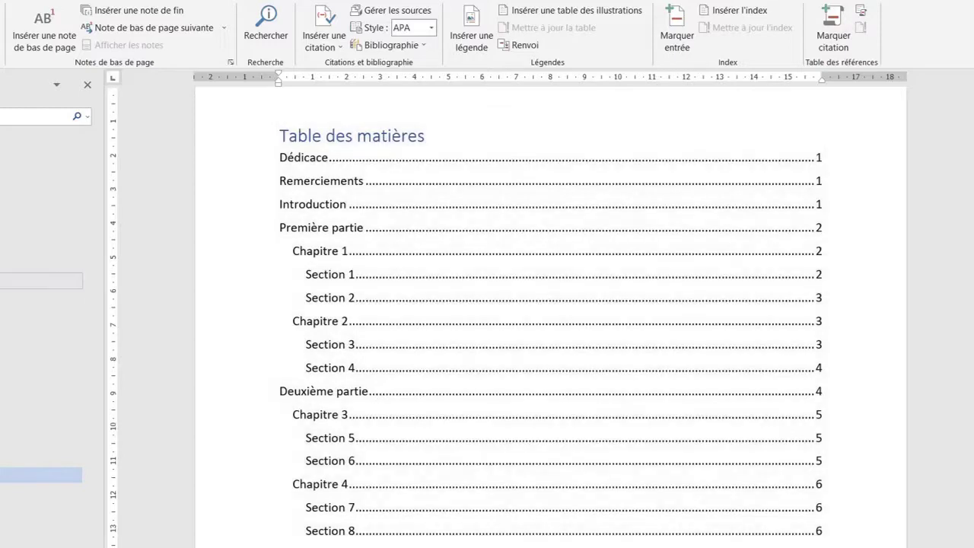
# Step: Copy the three paragraphs directly above the Section 2 heading, from "Vivamus a tellus" to "sapien.", and paste them after the originals
pyautogui.click(42, 297)
pyautogui.scroll(2, 326, 283)
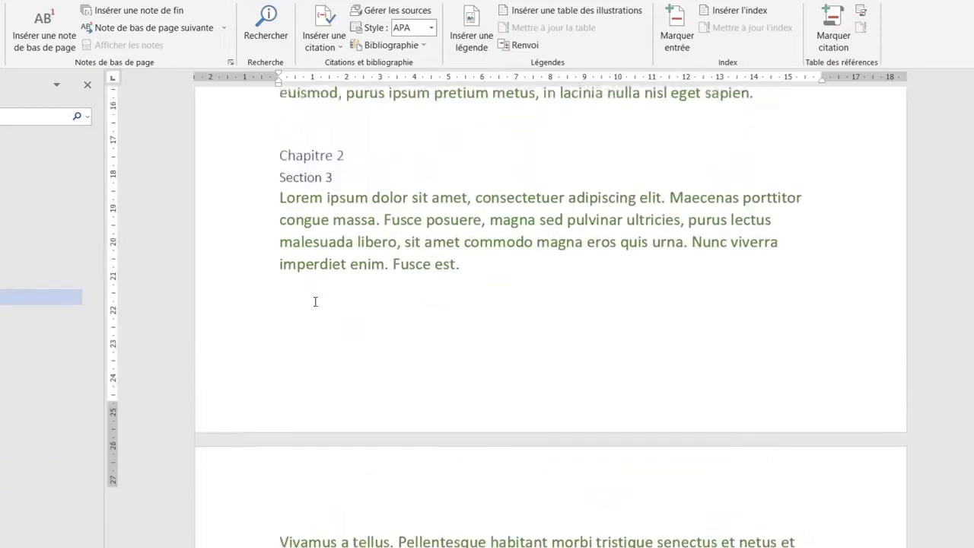
pyautogui.scroll(-3, 607, 329)
pyautogui.scroll(3, 607, 329)
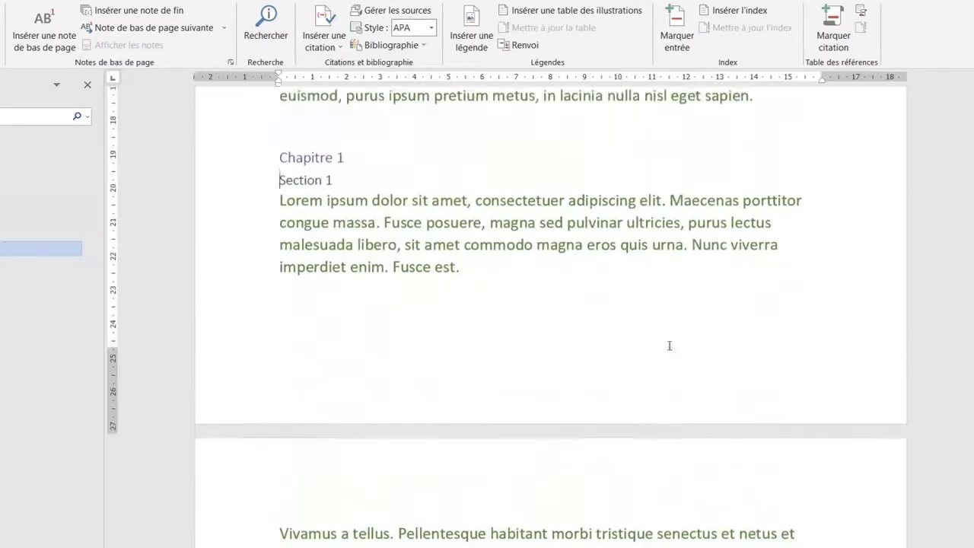
pyautogui.scroll(-3, 607, 326)
pyautogui.scroll(-5, 607, 325)
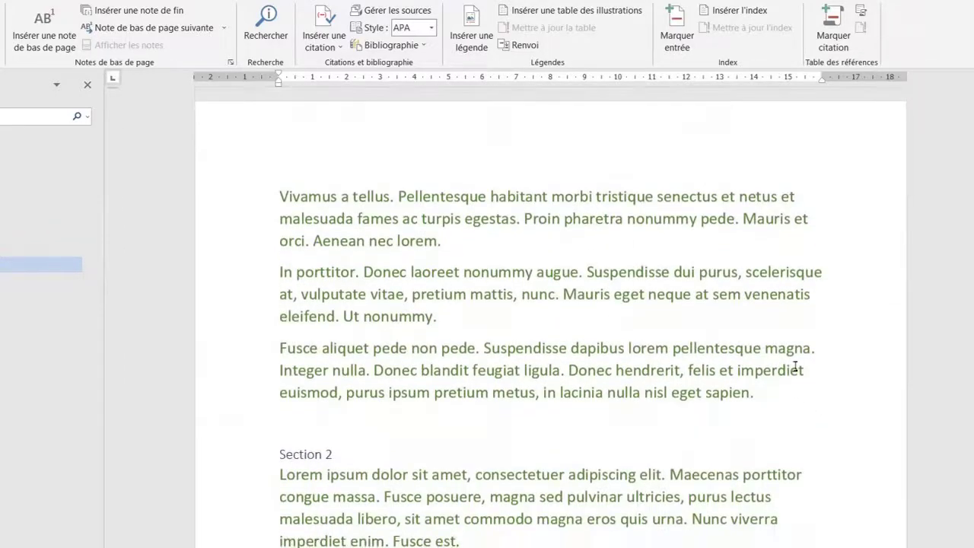
pyautogui.moveTo(766, 397); pyautogui.dragTo(280, 201)
pyautogui.hotkey('ctrl', 'c')
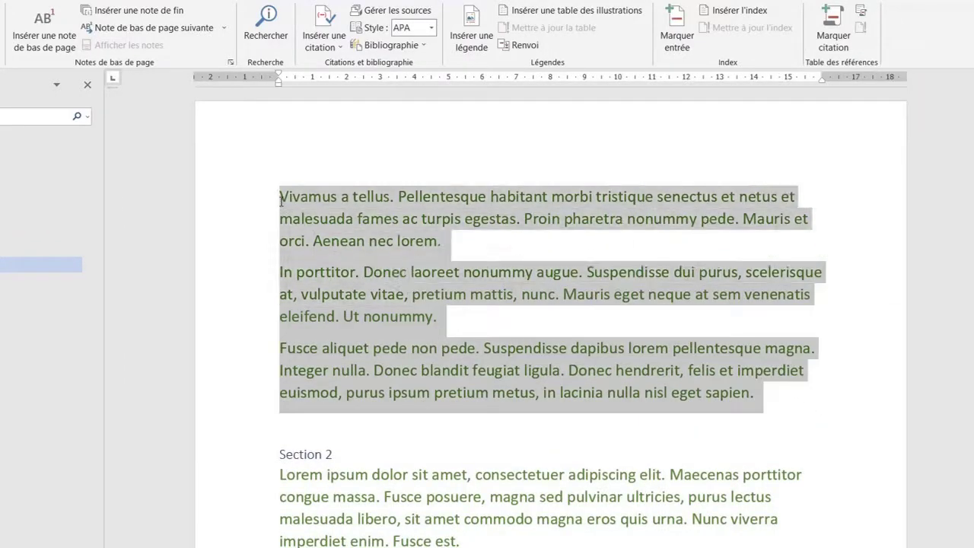
pyautogui.click(781, 405)
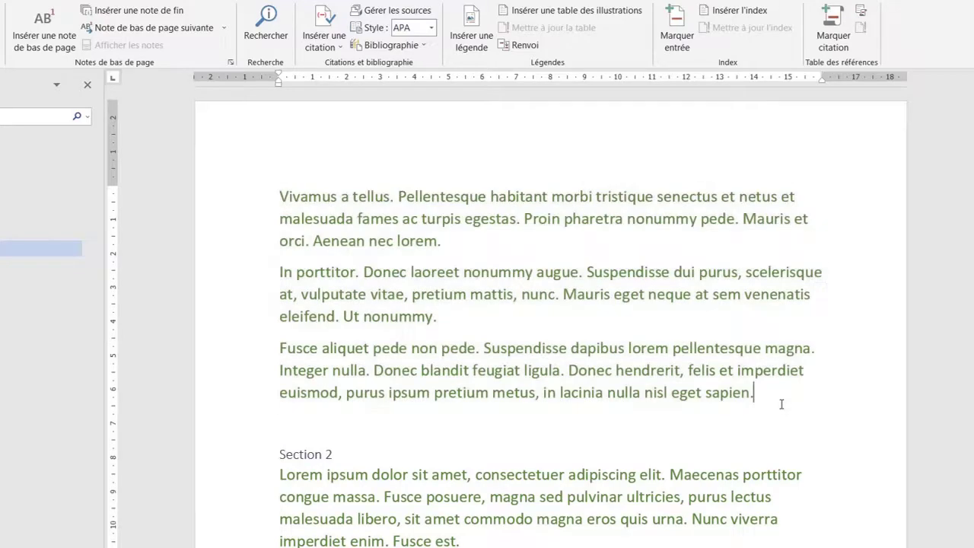
pyautogui.hotkey('ctrl', 'v')
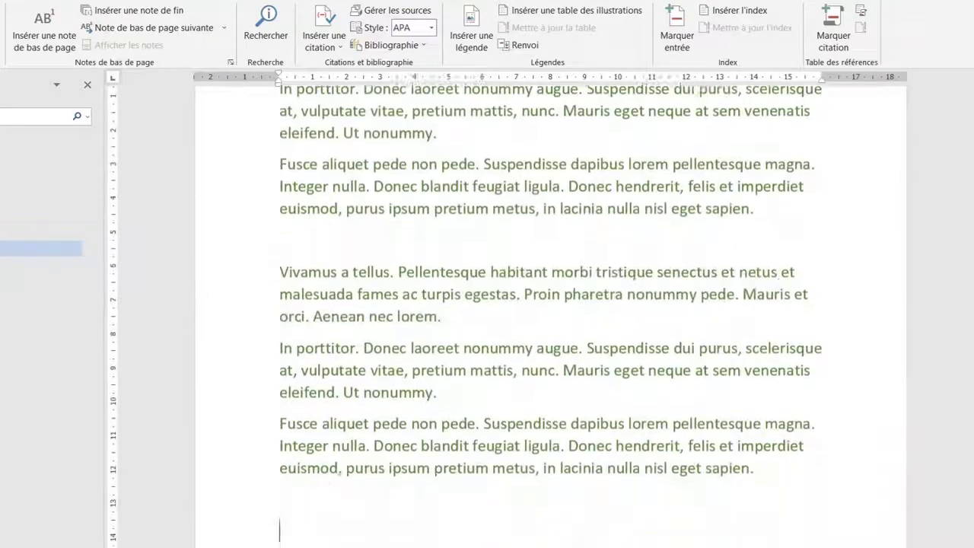
# Step: Remove the extra empty line between the pasted paragraphs and the Section 2 heading
pyautogui.press('Tab')
pyautogui.press('Tab')
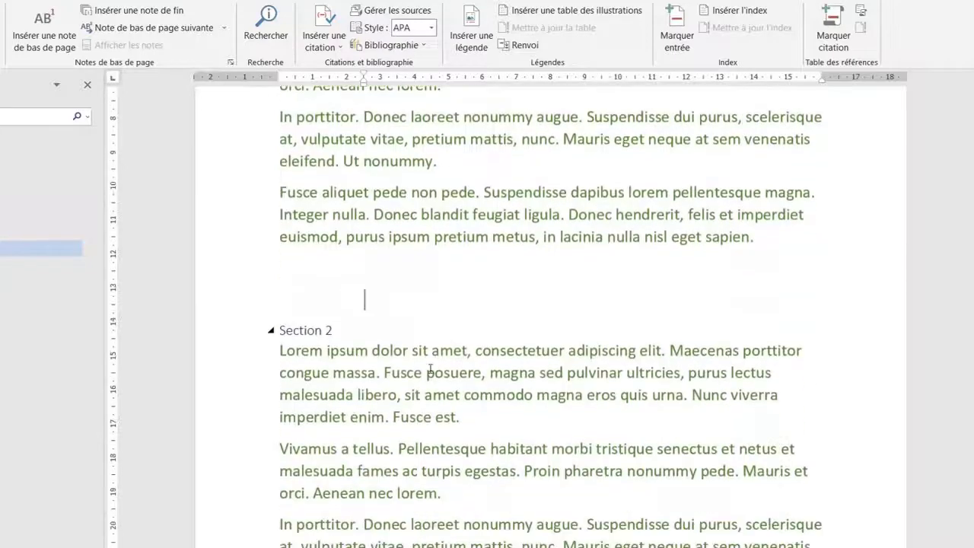
pyautogui.press('BackSpace')
pyautogui.press('BackSpace')
pyautogui.press('Delete')
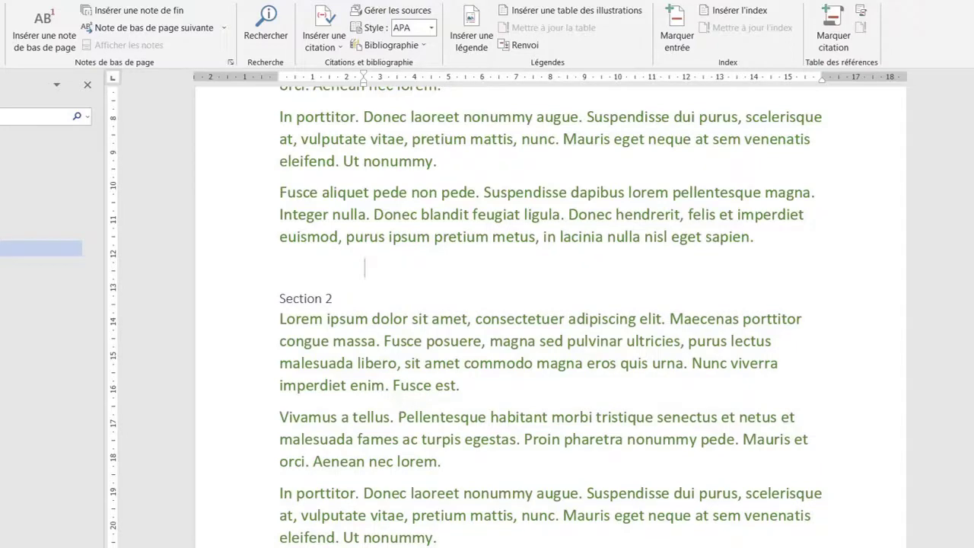
# Step: Update only the page numbers of the table of contents on the last page and review its entries
pyautogui.scroll(-15, 594, 472)
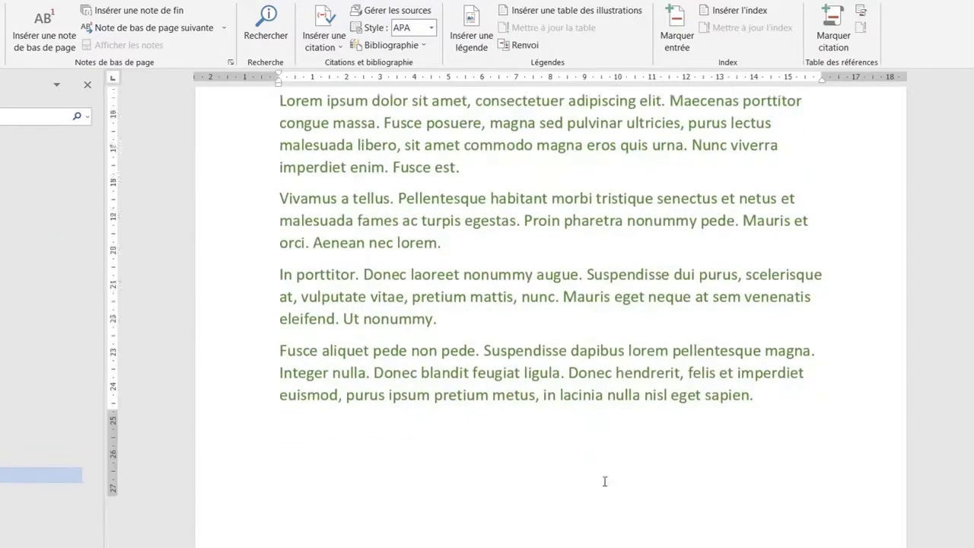
pyautogui.scroll(-6, 583, 445)
pyautogui.click(769, 232)
pyautogui.scroll(2, 576, 326)
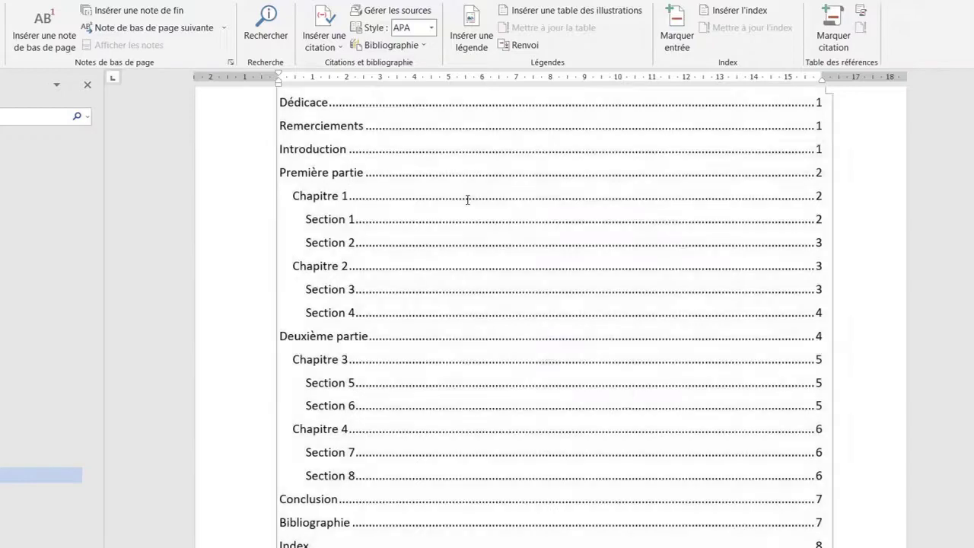
pyautogui.rightClick(467, 199)
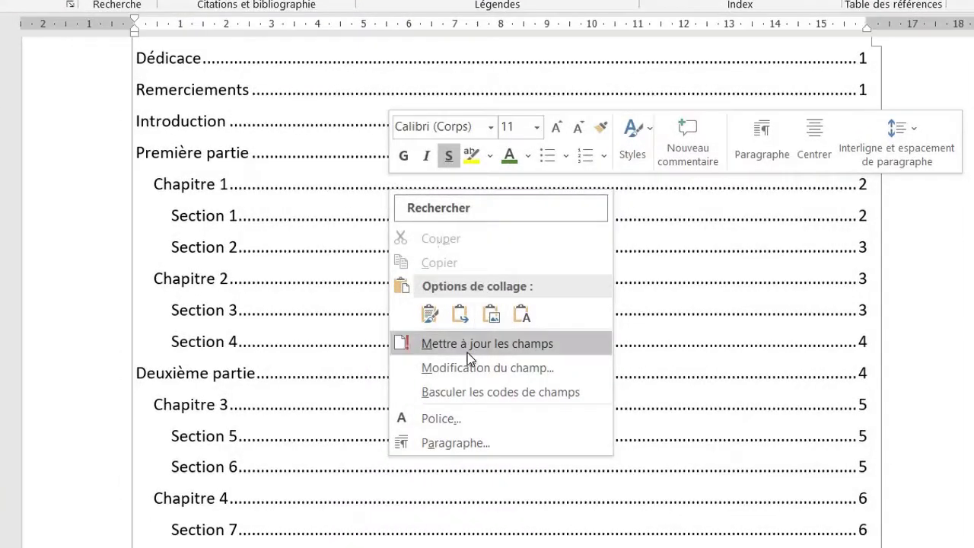
pyautogui.click(468, 347)
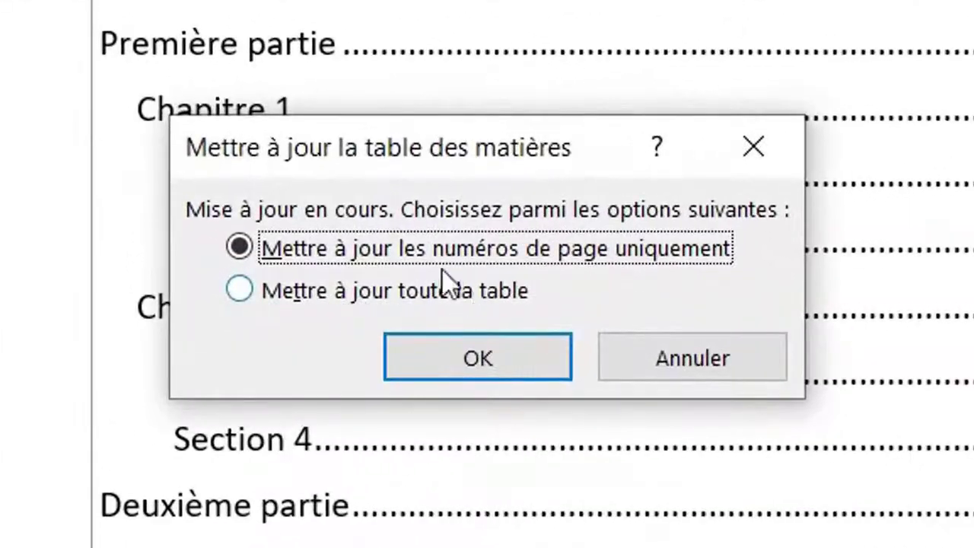
pyautogui.click(486, 359)
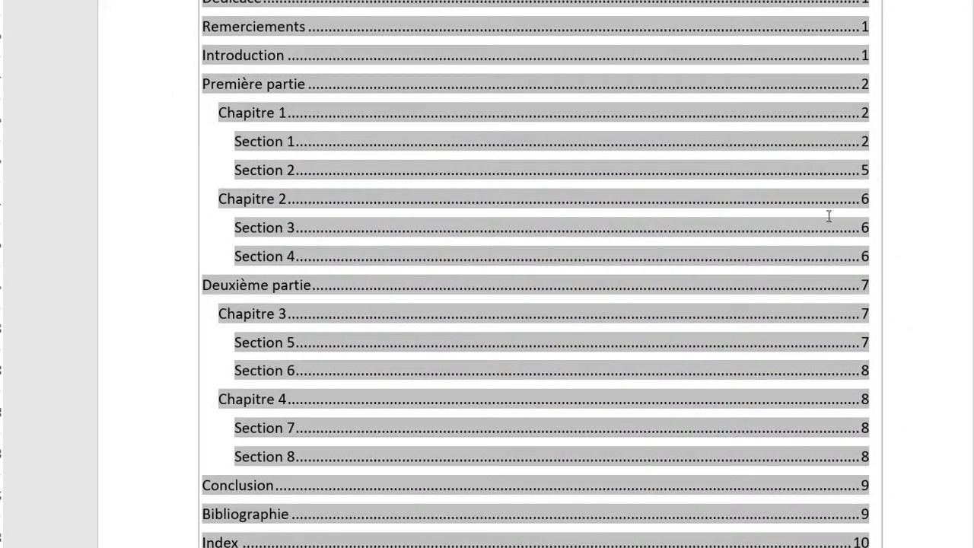
pyautogui.scroll(-5, 843, 183)
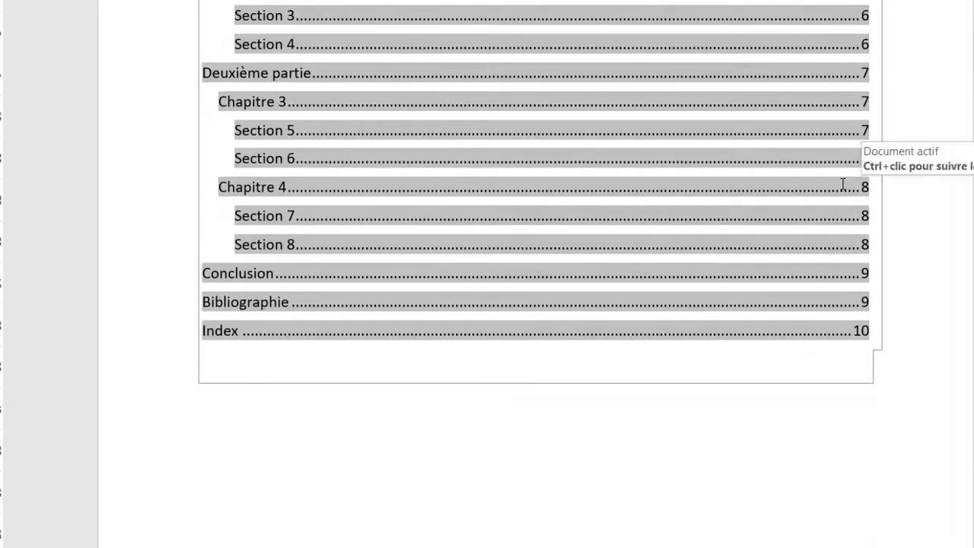
pyautogui.scroll(-3, 843, 183)
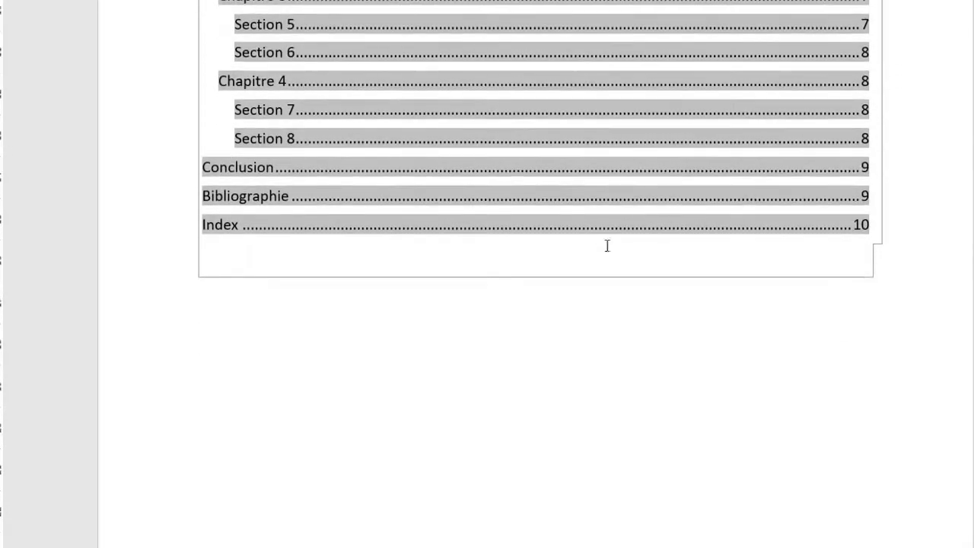
pyautogui.scroll(14, 612, 335)
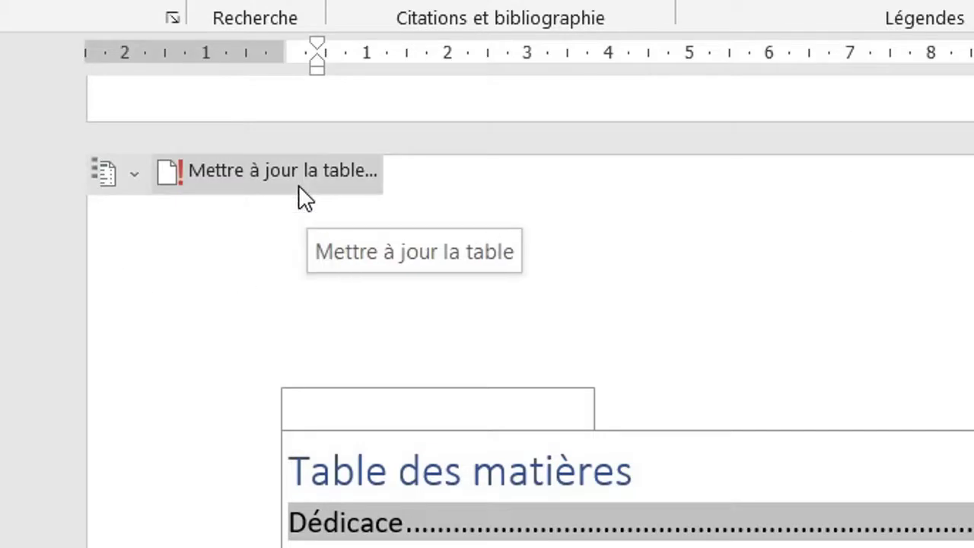
pyautogui.click(299, 185)
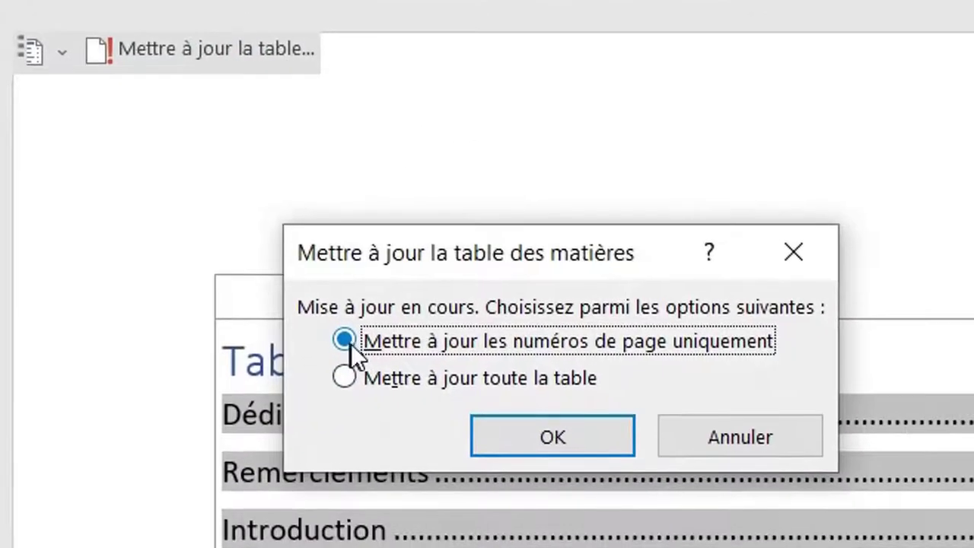
pyautogui.click(749, 438)
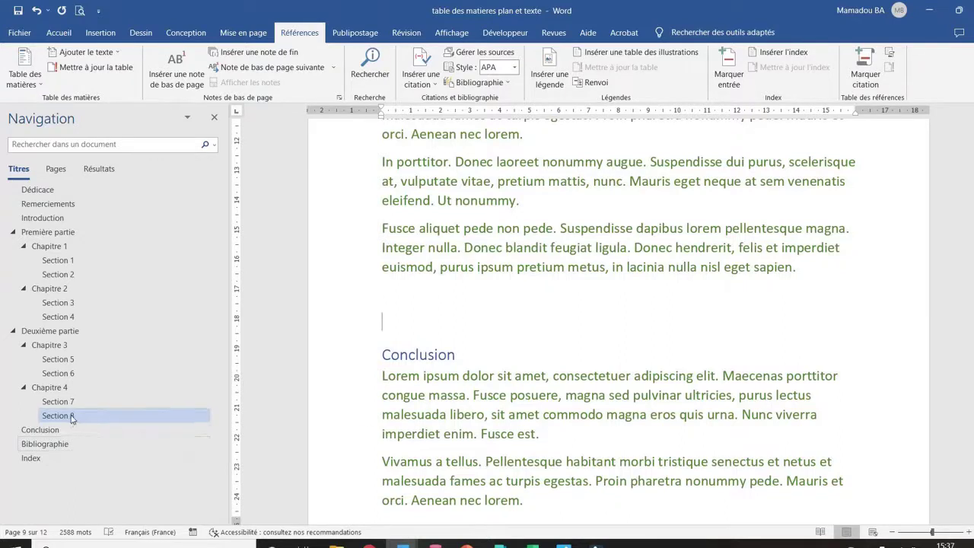
# Step: Add a line "Section 9" just above the Conclusion heading and paste the copied paragraphs repeatedly beneath it
pyautogui.click(392, 322)
pyautogui.write('Section')
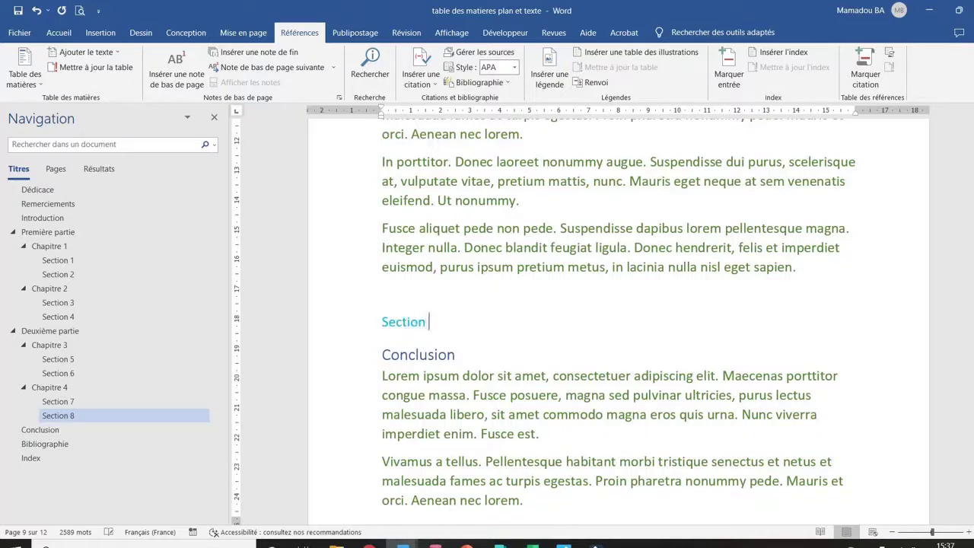
pyautogui.write(' 9')
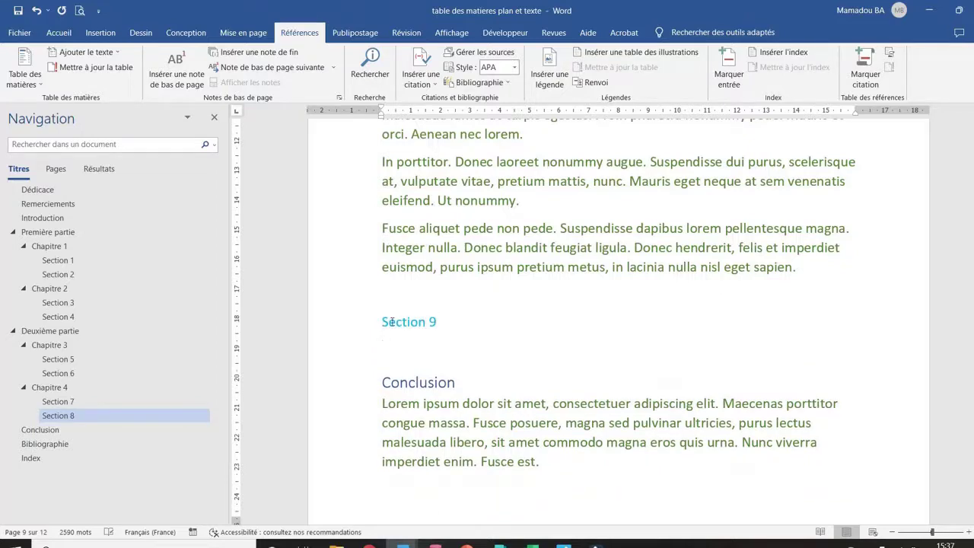
pyautogui.hotkey('ctrl', 'v')
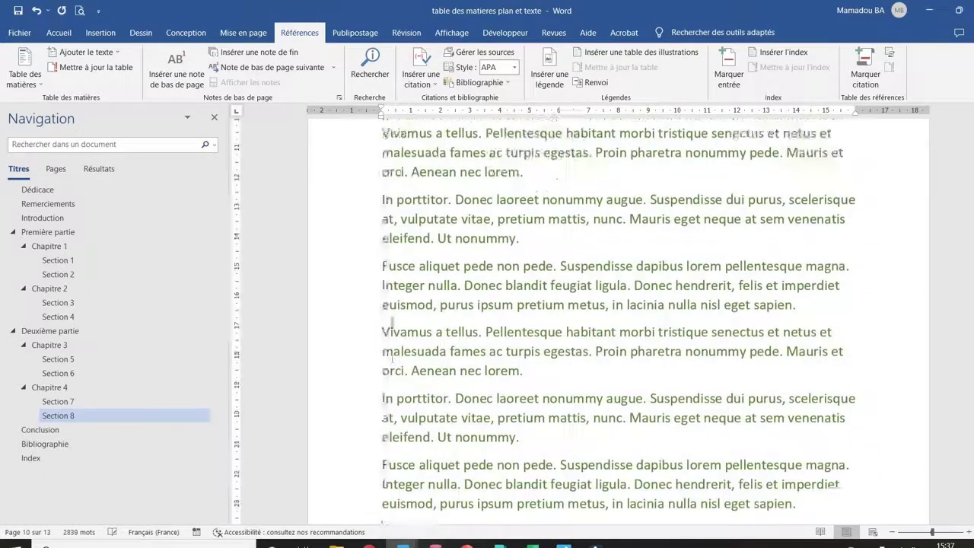
pyautogui.hotkey('ctrl', 'v')
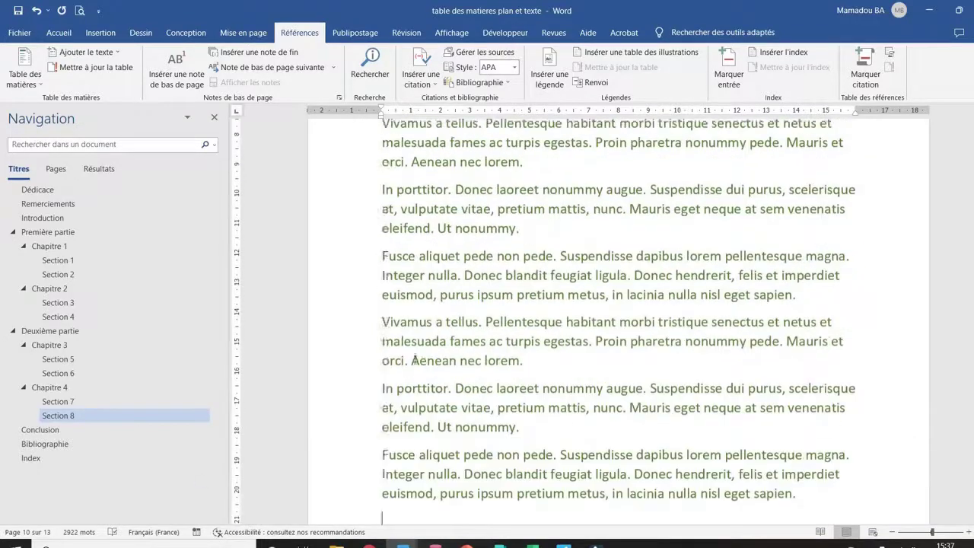
pyautogui.scroll(10, 415, 360)
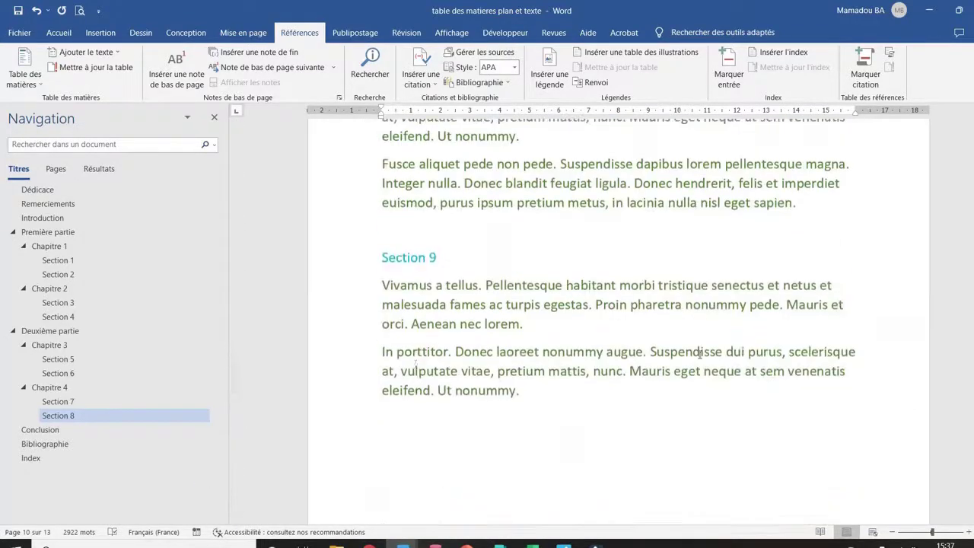
# Step: Update the table of contents with the option that refreshes page numbers only, to account for the added text
pyautogui.scroll(-6, 699, 354)
pyautogui.scroll(-15, 423, 416)
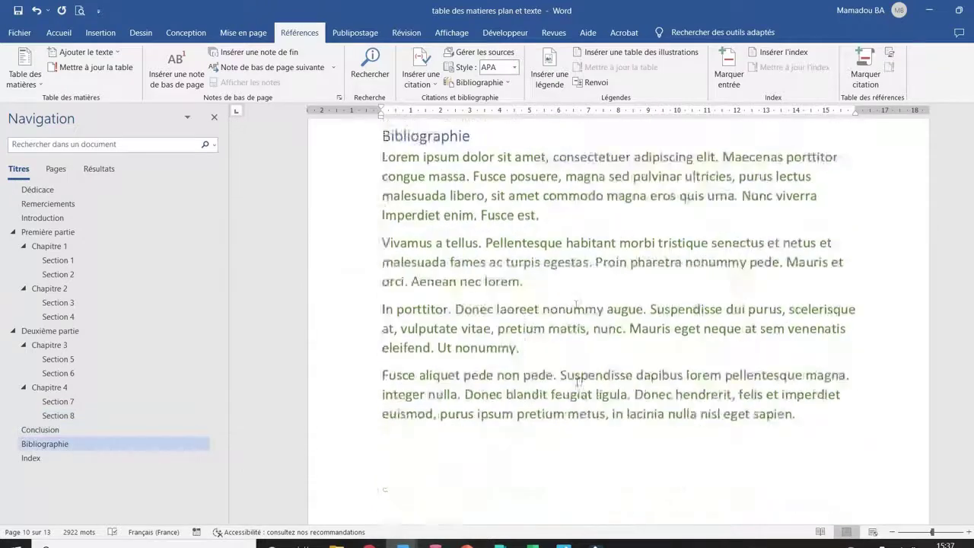
pyautogui.write('Table des matières Dédicace\t1 Remerciements\t1 Introduction\t1 Première partie\t2 Chapitre 1\t2 Section 1\t2 Section 2\t5 Chapitre 2\t6 Section 3\t6 Section 4\t6 Deuxième partie\t7 Chapitre 3\t7 Section 5\t7 Section 6\t8 Chapitre 4\t8 Section 7\t8 Section 8\t8 Conclusion\t9 Bibliographie\t9 Index\t10')
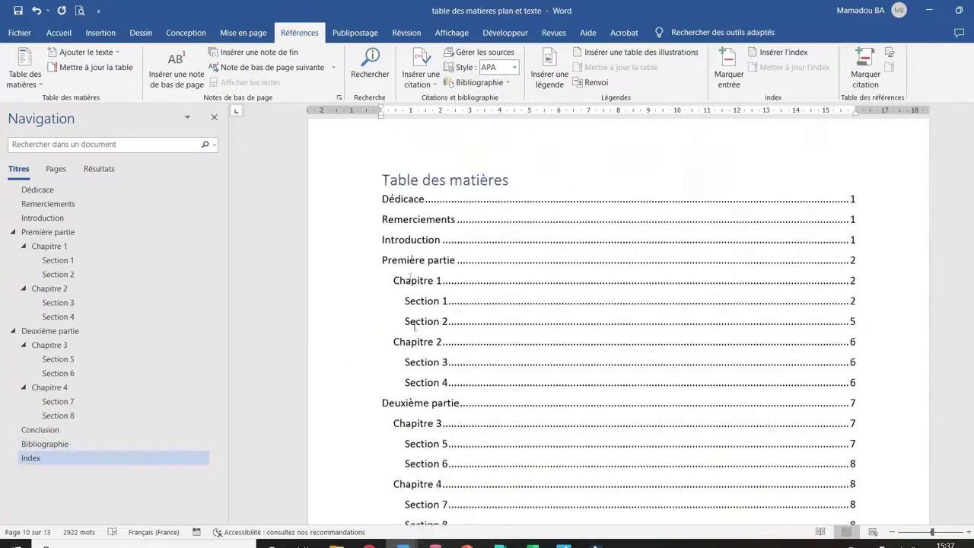
pyautogui.scroll(-3, 474, 283)
pyautogui.rightClick(473, 284)
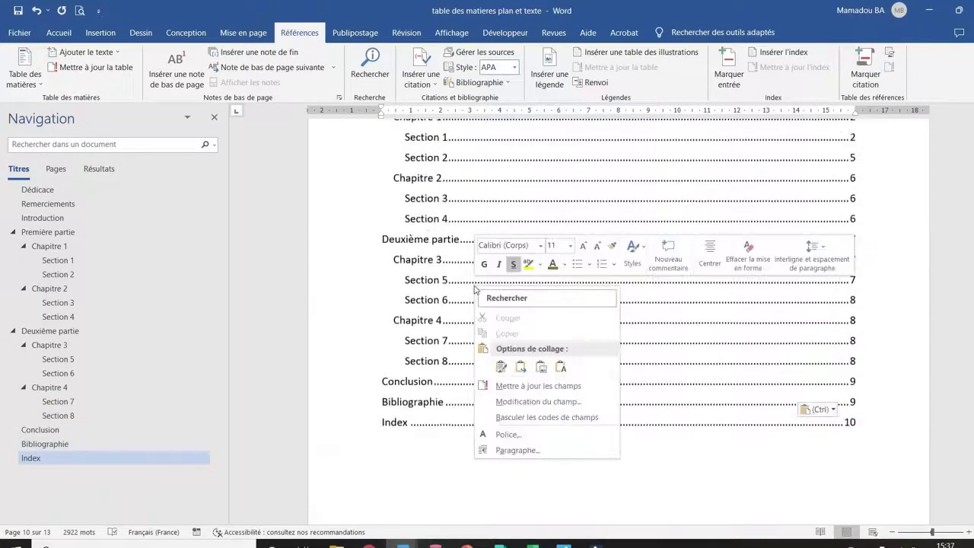
pyautogui.click(538, 392)
pyautogui.click(505, 290)
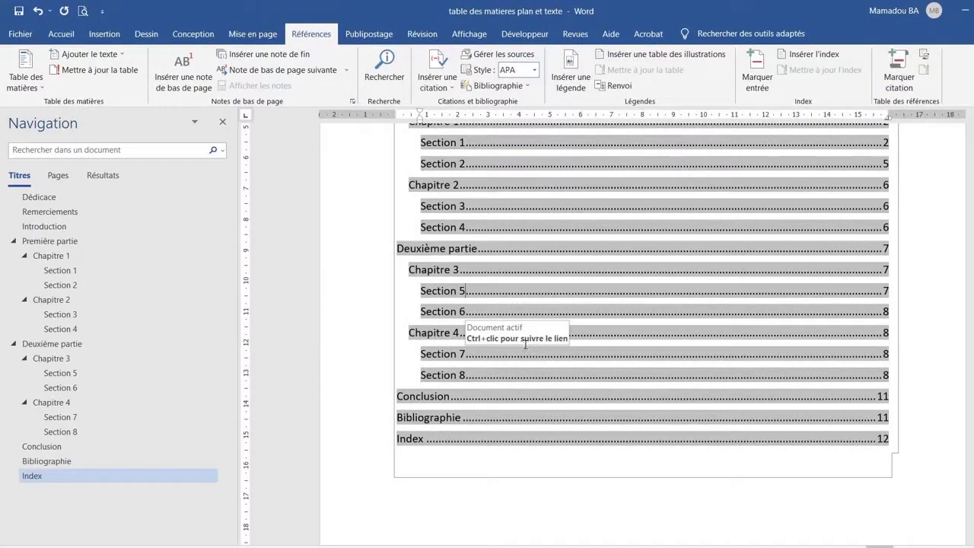
# Step: Follow the table of contents link to Section 8 and apply the Titre 3 style to the "Section 9" line
pyautogui.keyDown('ctrl'); pyautogui.click(508, 375); pyautogui.keyUp('ctrl')
pyautogui.click(417, 419)
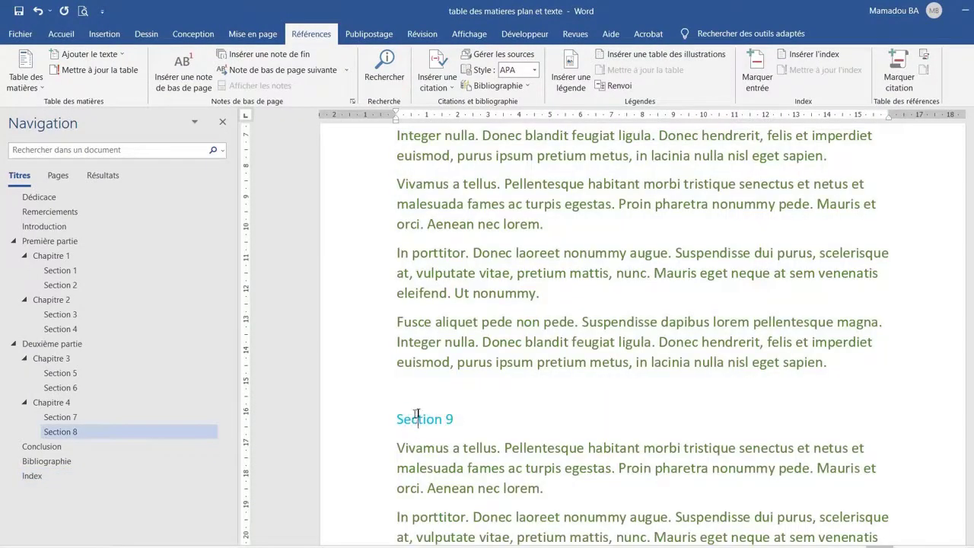
pyautogui.click(61, 35)
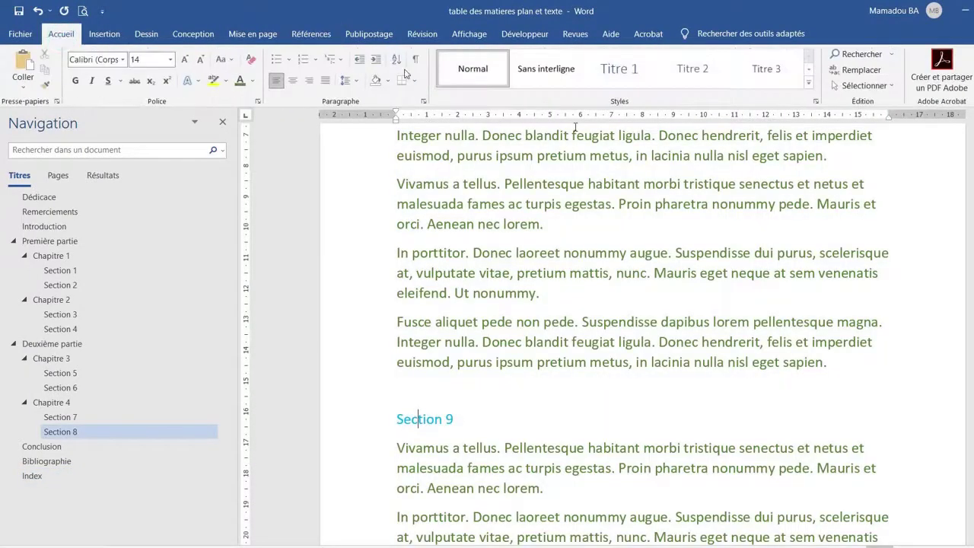
pyautogui.click(764, 70)
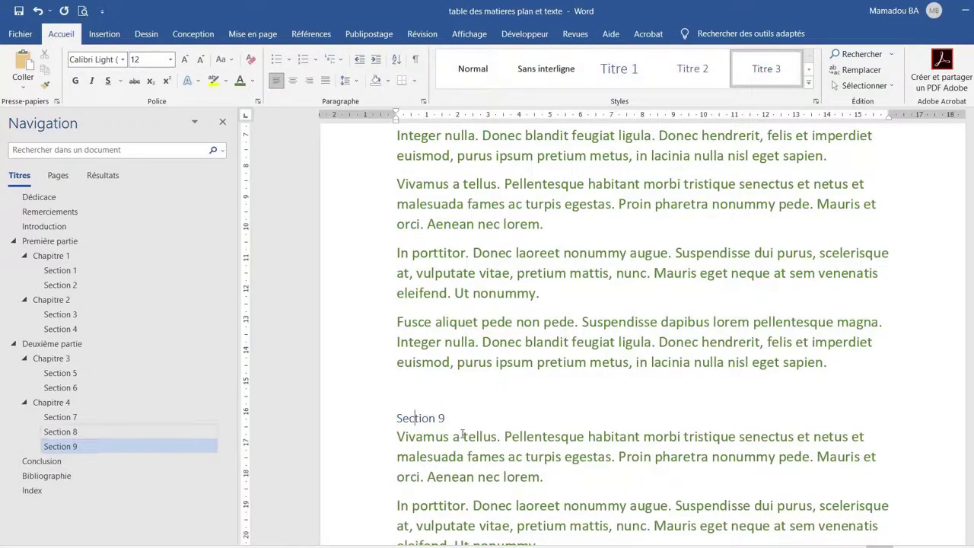
# Step: Try to bring the Section 9 heading into the table of contents by updating only the page numbers
pyautogui.scroll(-5, 775, 449)
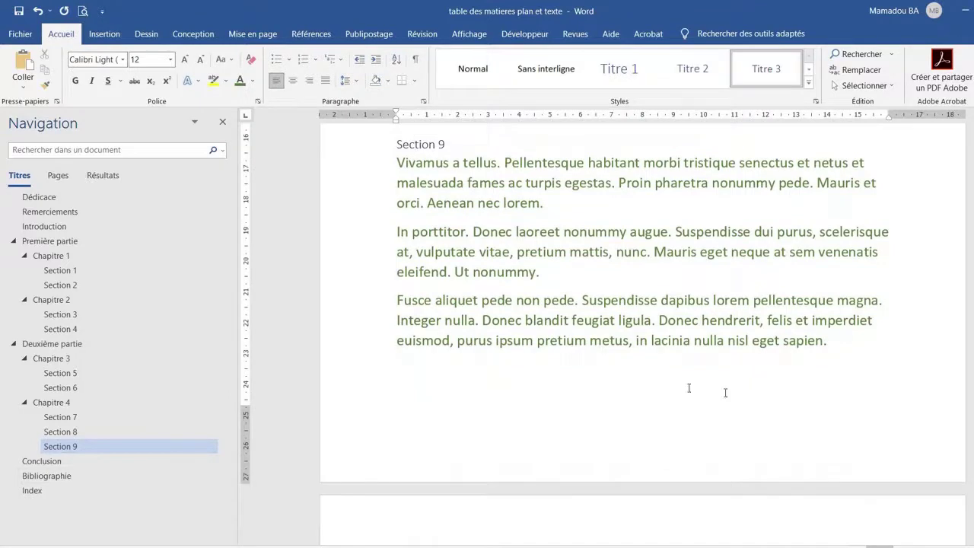
pyautogui.scroll(-2, 837, 426)
pyautogui.moveTo(970, 417); pyautogui.dragTo(970, 428)
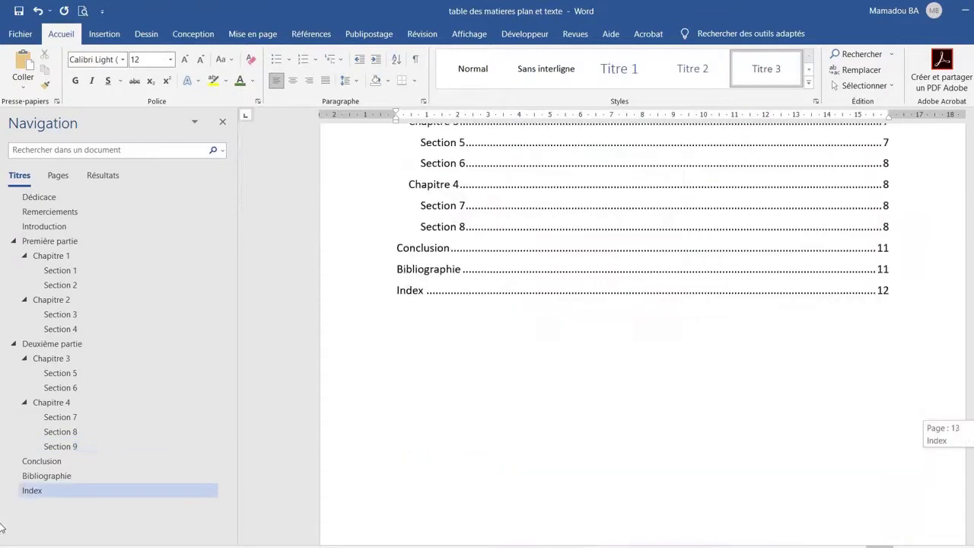
pyautogui.click(458, 174)
pyautogui.rightClick(515, 186)
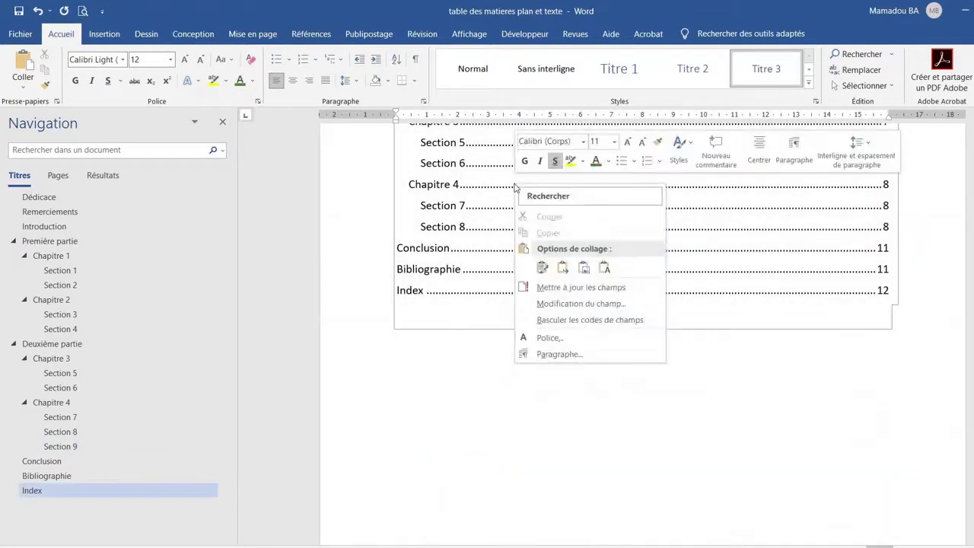
pyautogui.click(584, 291)
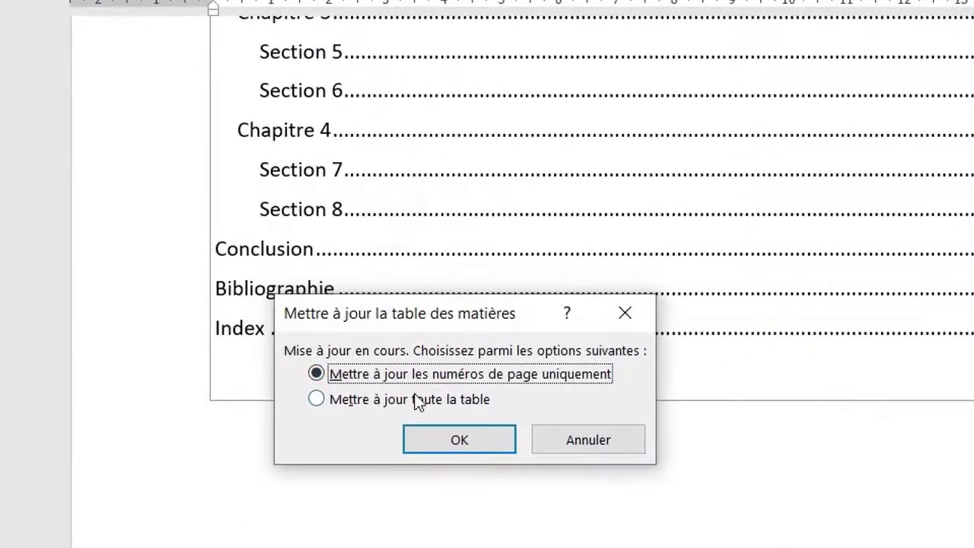
pyautogui.click(476, 439)
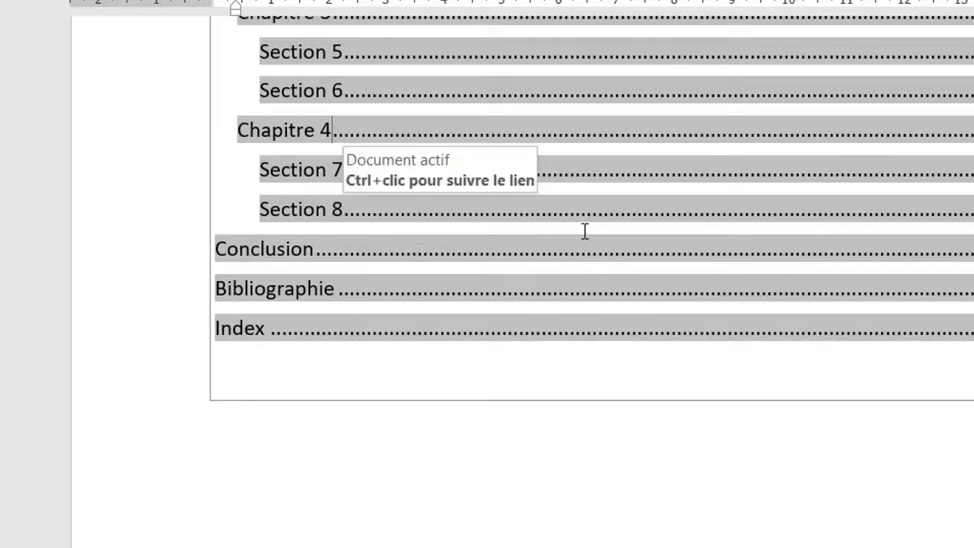
# Step: Update the entire table of contents with the option "Mettre à jour toute la table" and review its entries
pyautogui.rightClick(631, 163)
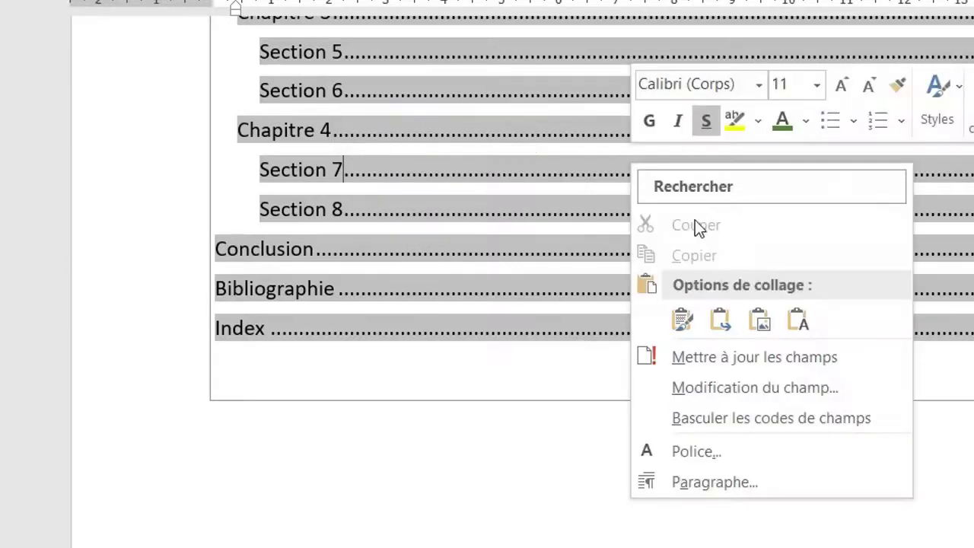
pyautogui.click(738, 357)
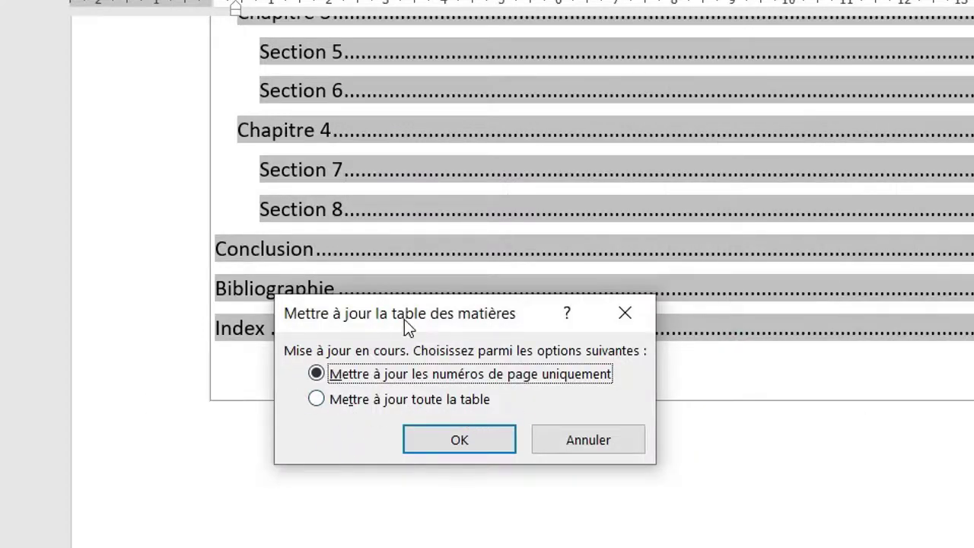
pyautogui.moveTo(434, 313); pyautogui.dragTo(458, 347)
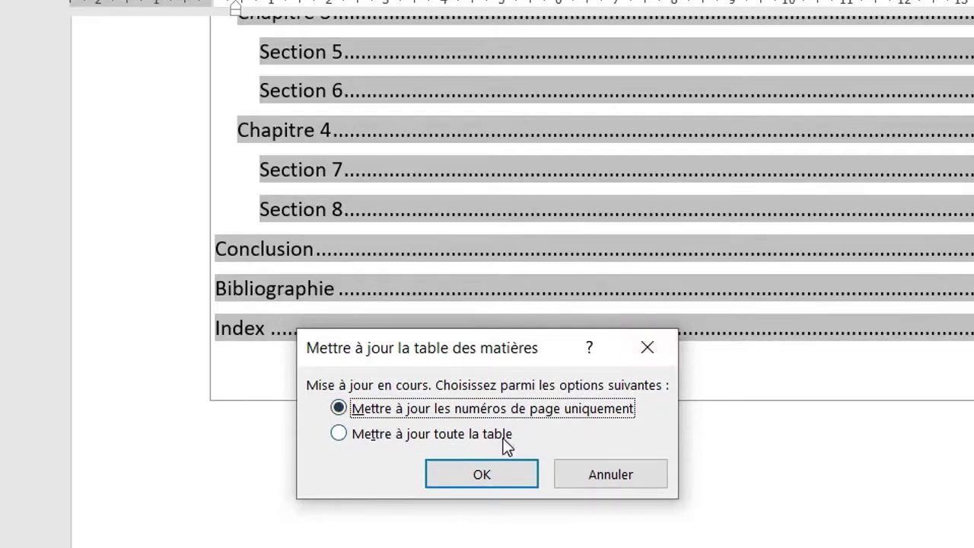
pyautogui.click(339, 434)
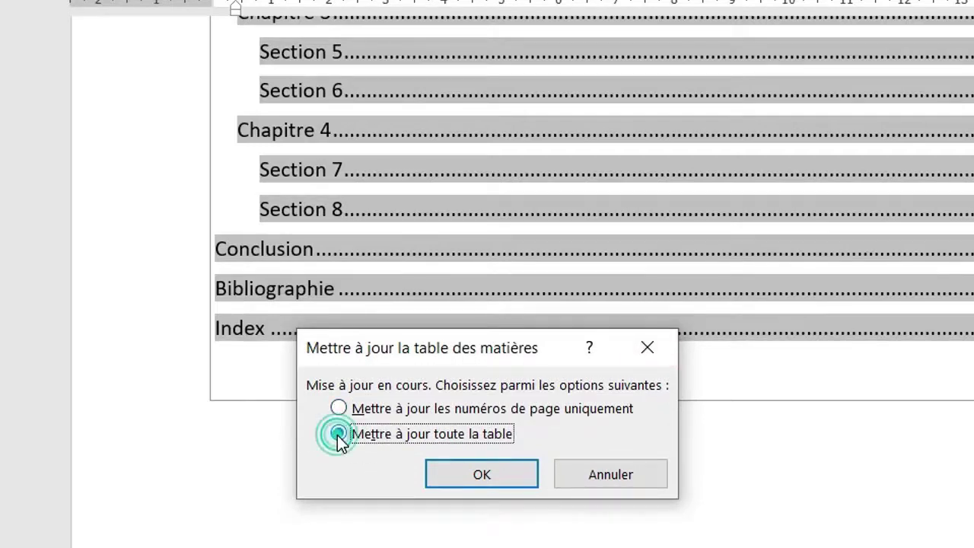
pyautogui.click(472, 480)
pyautogui.scroll(-3, 459, 482)
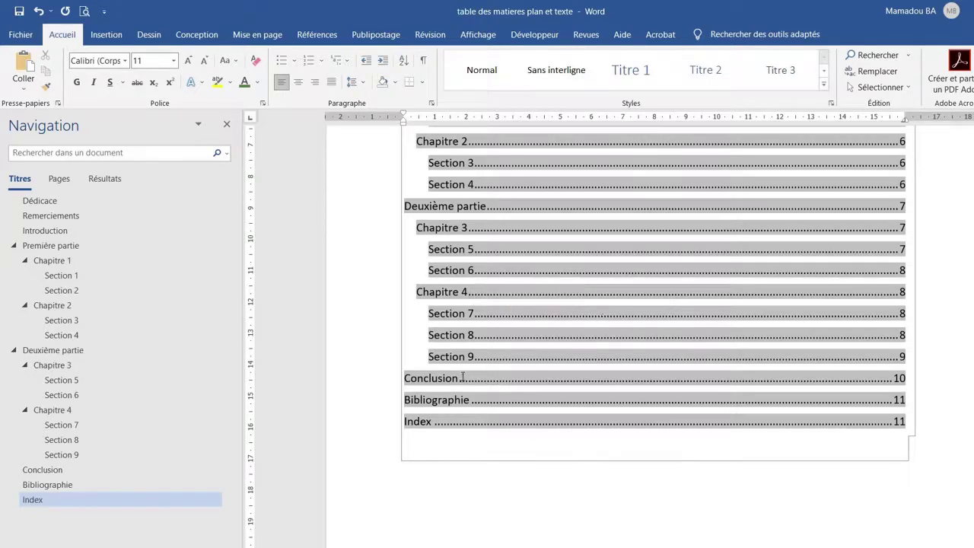
# Step: Rename the Section 9 heading as "Titre de la section 9"
pyautogui.click(68, 456)
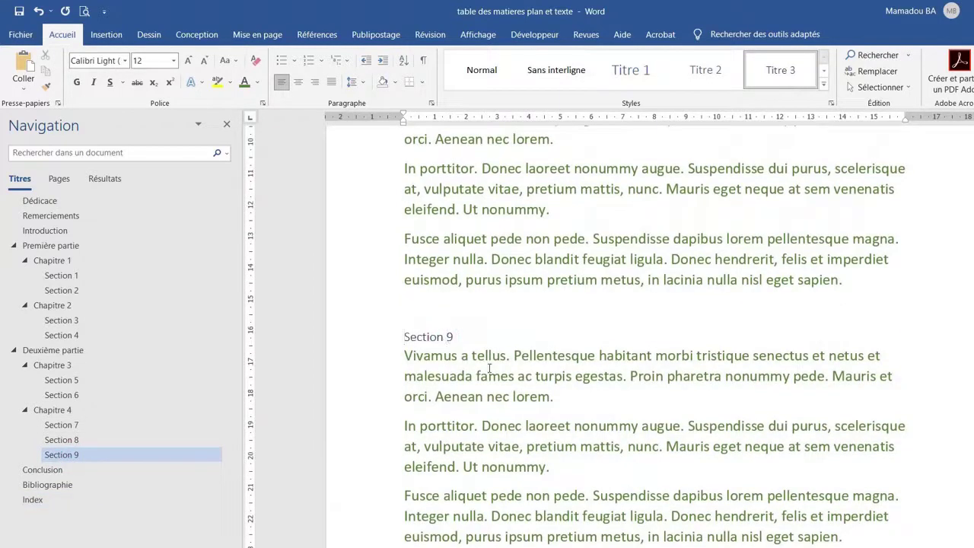
pyautogui.press('BackSpace')
pyautogui.press('BackSpace')
pyautogui.press('BackSpace')
pyautogui.press('BackSpace')
pyautogui.press('BackSpace')
pyautogui.press('BackSpace')
pyautogui.press('BackSpace')
pyautogui.press('BackSpace')
pyautogui.write('Titre de la section')
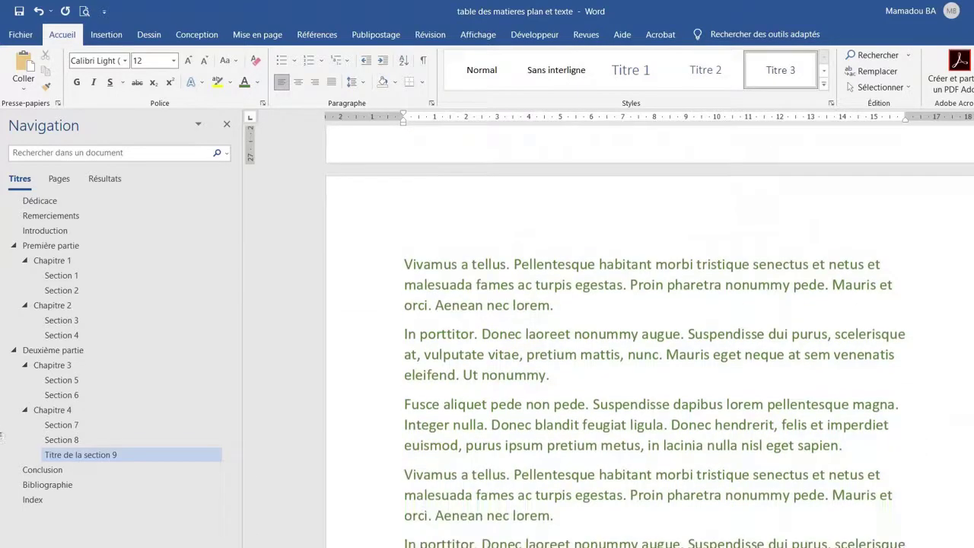
# Step: Try to bring the renamed section 9 title into the table of contents with "Mettre à jour les numéros de page uniquement"
pyautogui.hotkey('ctrl', 'End')
pyautogui.hotkey('ctrl', 'Home')
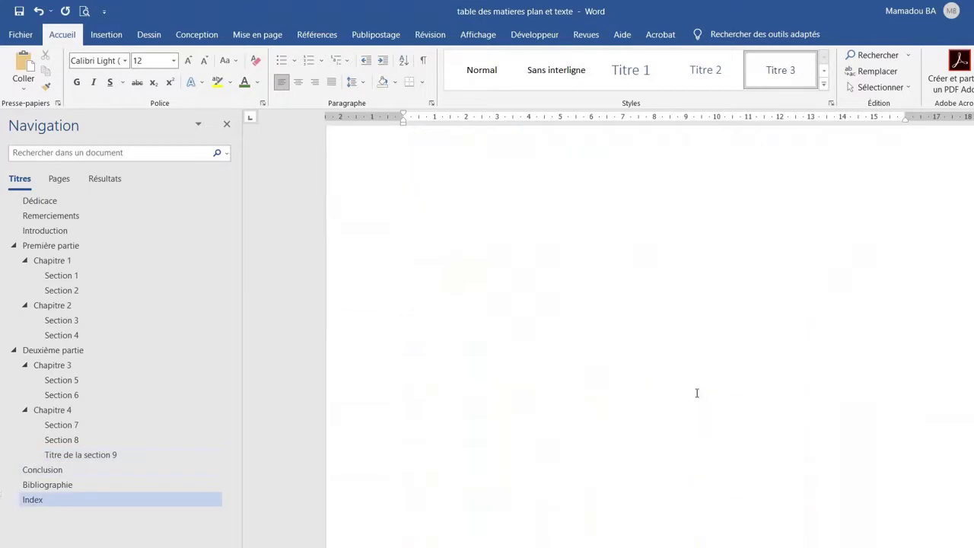
pyautogui.scroll(-3, 695, 391)
pyautogui.rightClick(554, 303)
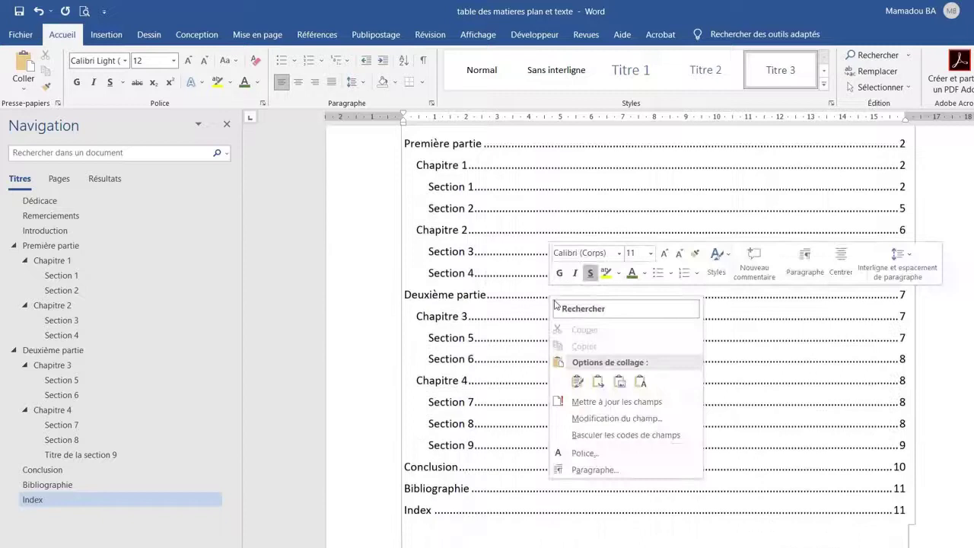
pyautogui.click(626, 403)
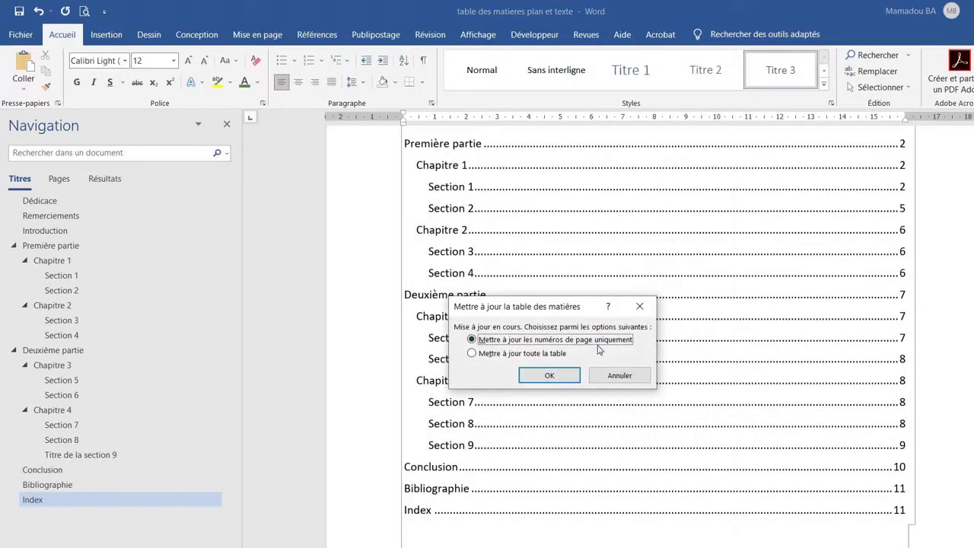
pyautogui.click(556, 376)
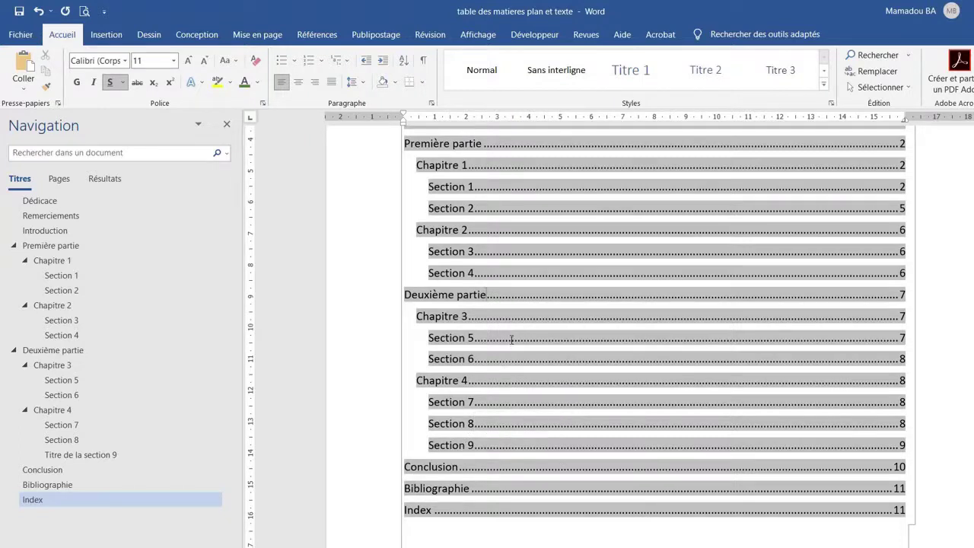
# Step: Update the table of contents with the option "Mettre à jour toute la table" and review its entries
pyautogui.rightClick(554, 278)
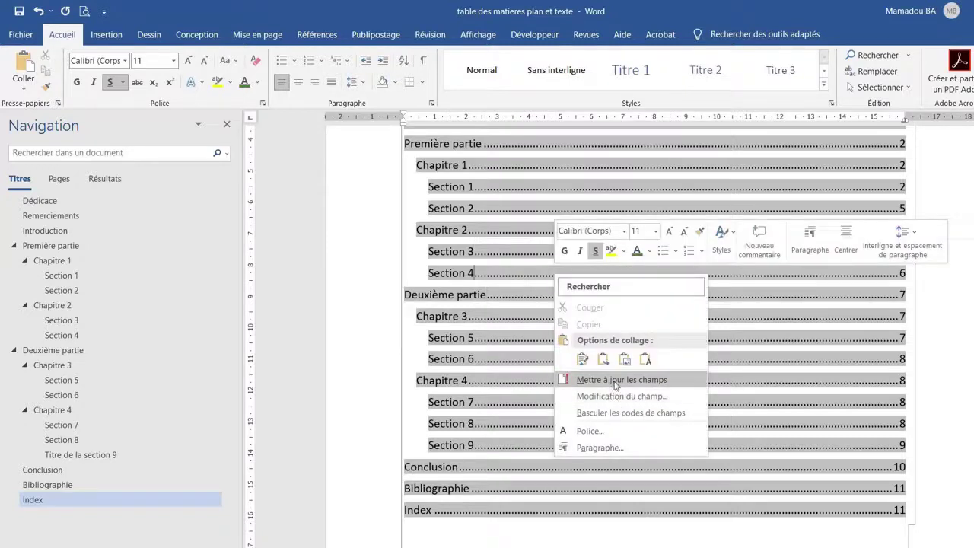
pyautogui.click(601, 377)
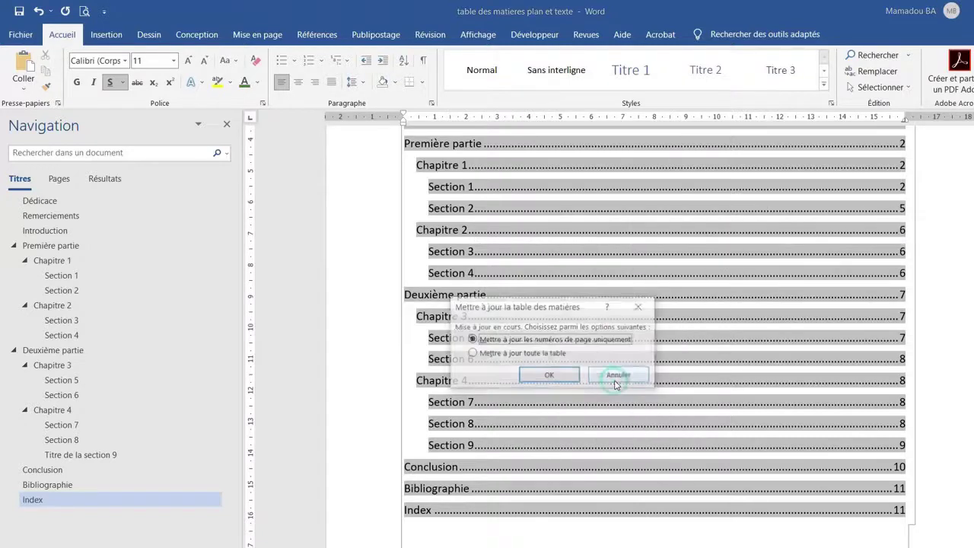
pyautogui.click(473, 354)
pyautogui.click(552, 375)
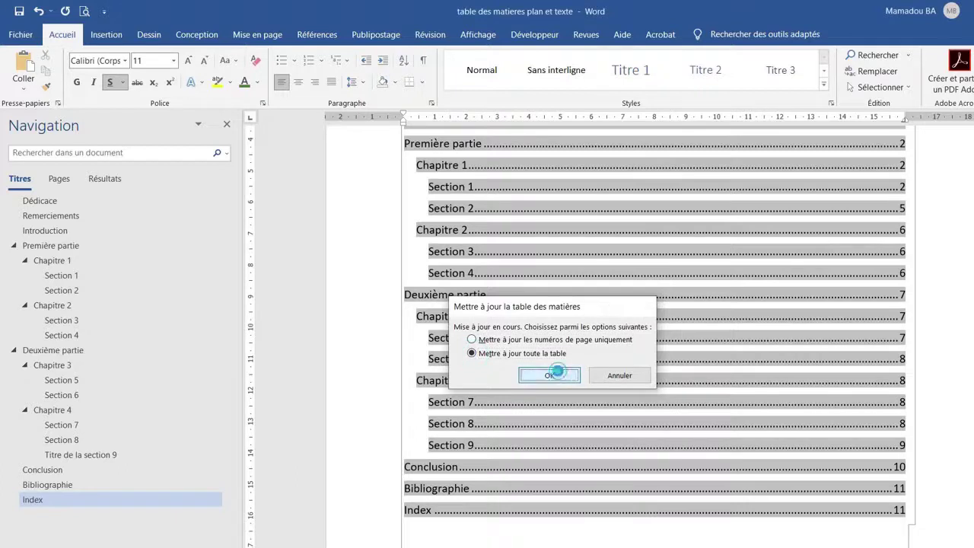
pyautogui.scroll(-2, 557, 426)
pyautogui.scroll(-1, 531, 442)
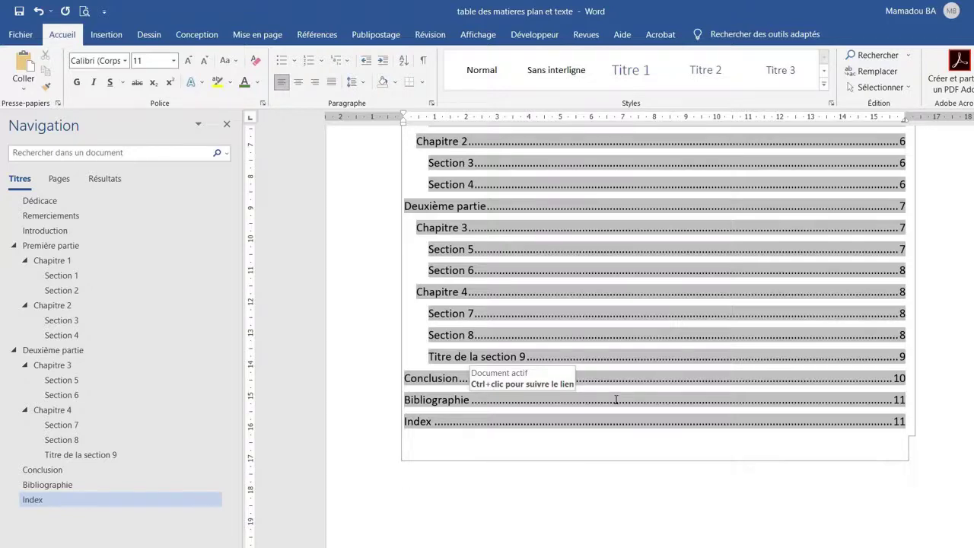
pyautogui.press('F9')
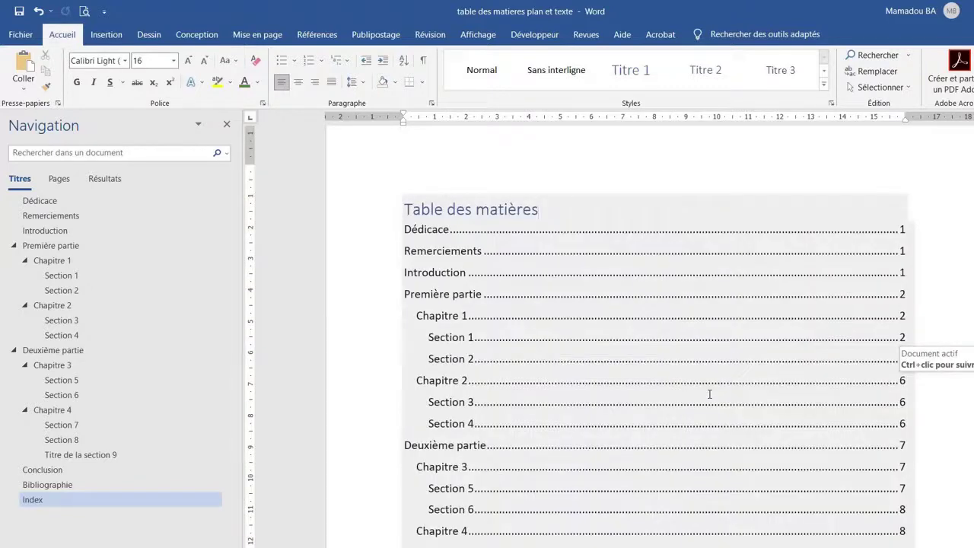